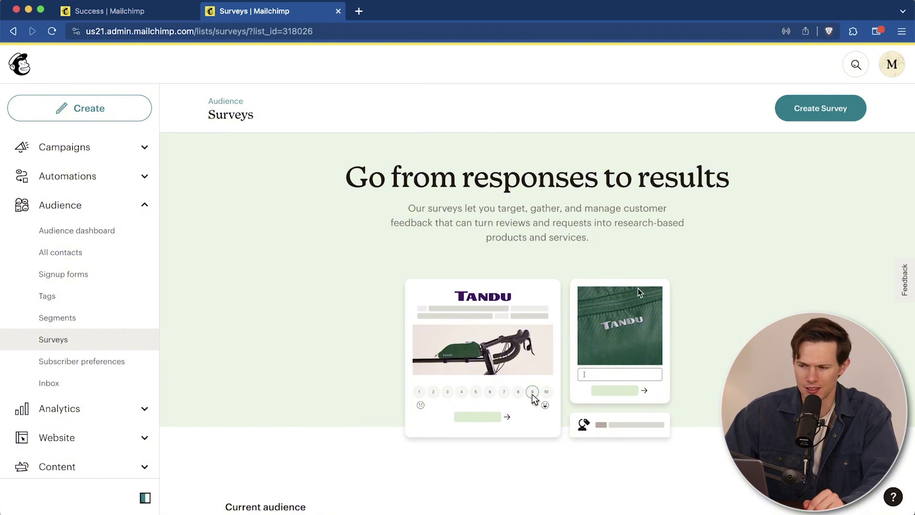
Step: Scroll down the Audience Surveys page to the Create Survey prompt
scroll(739, 280, down, 7)
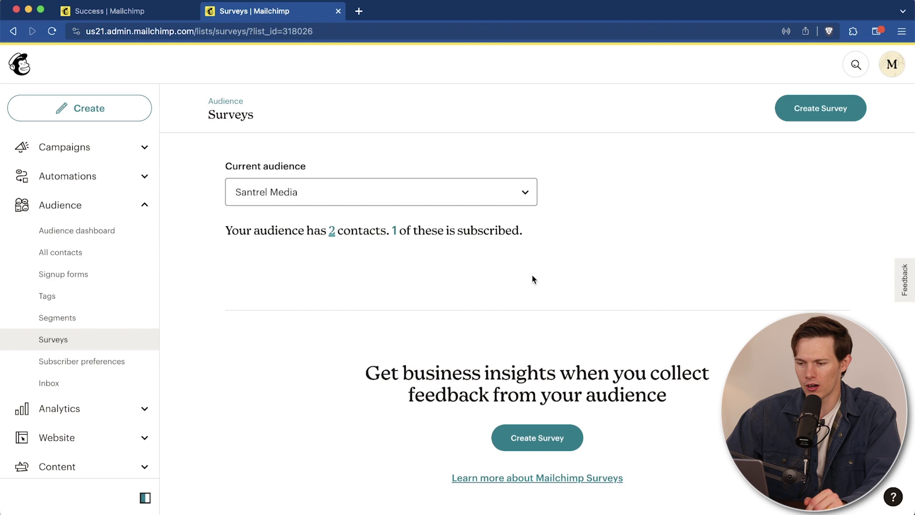
scroll(608, 232, down, 3)
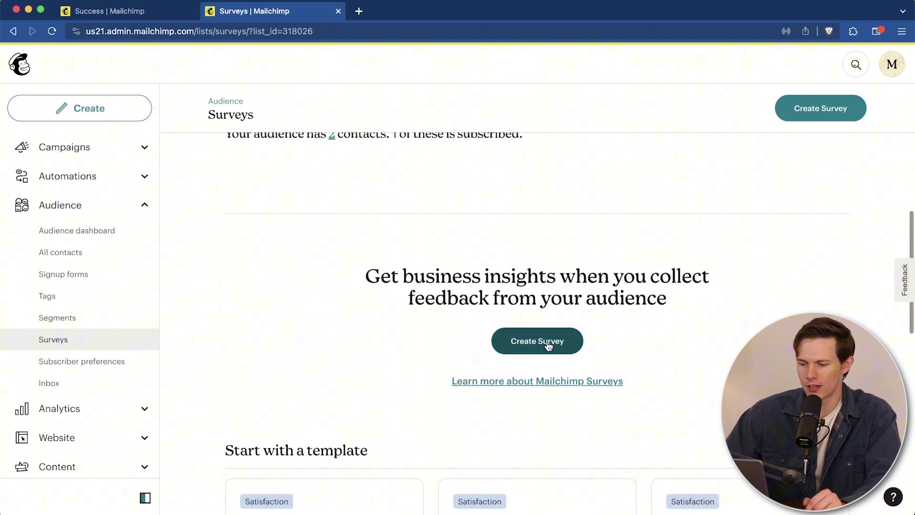
Step: Create a new survey and add an Open Text question reading 'What is your name?'
click(547, 346)
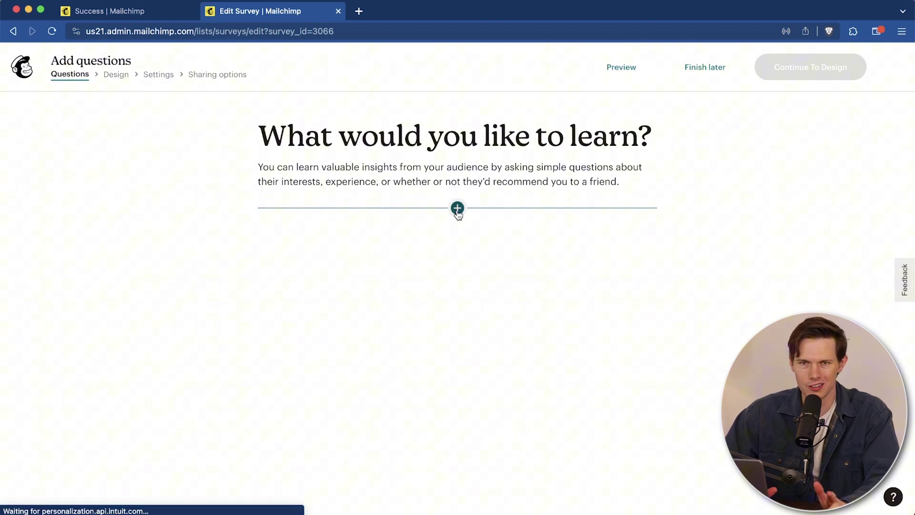
click(458, 210)
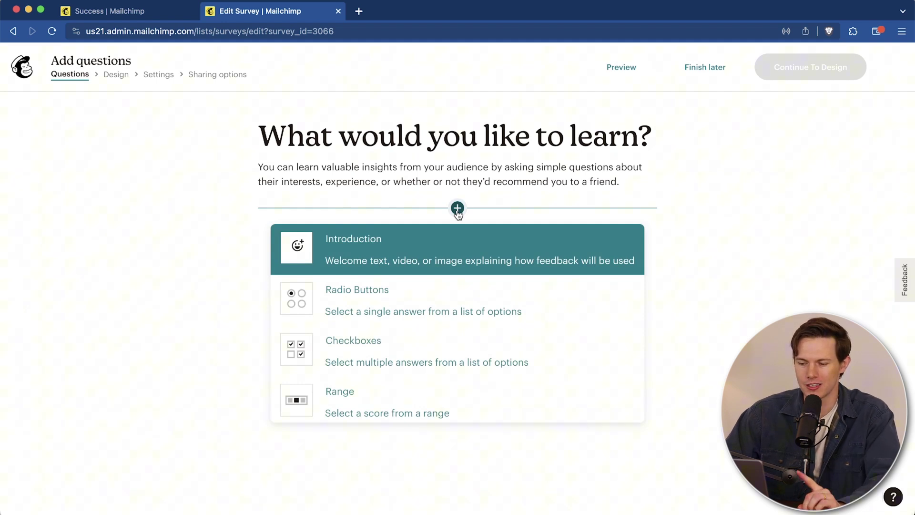
click(458, 210)
click(458, 210)
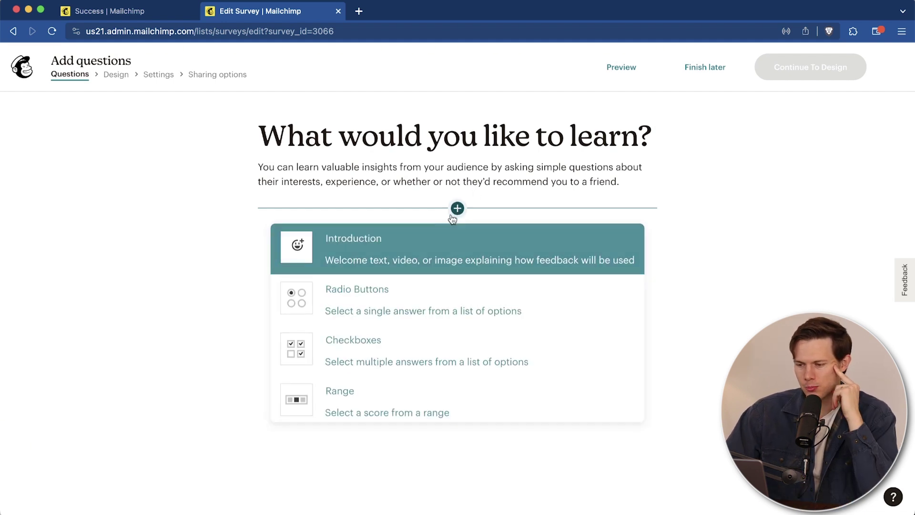
scroll(462, 263, down, 5)
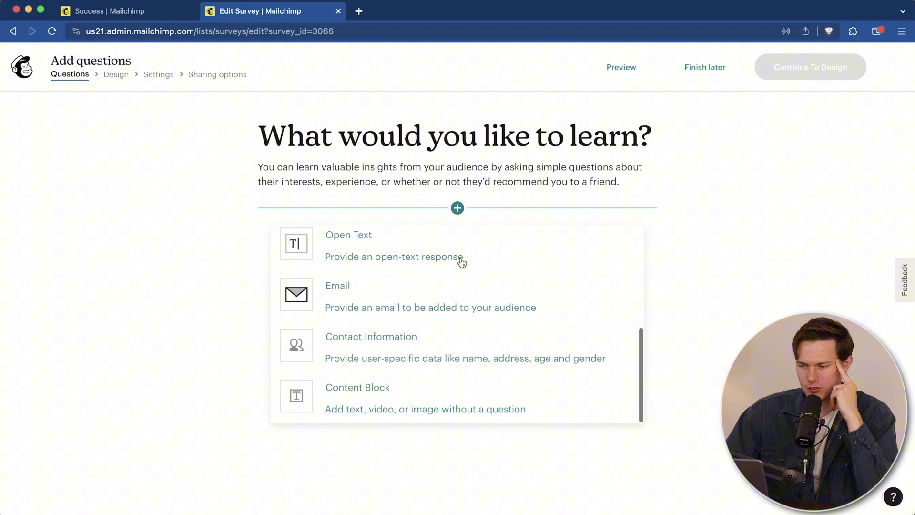
scroll(462, 263, up, 5)
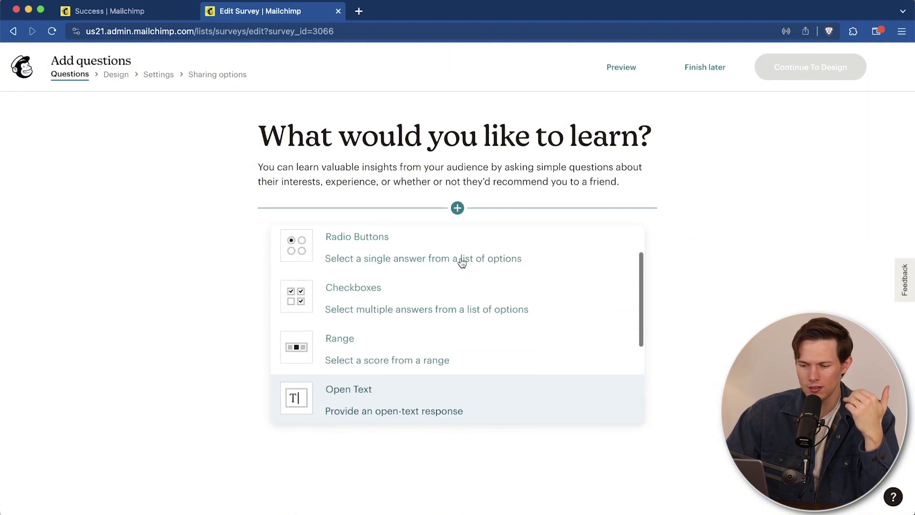
scroll(462, 264, down, 2)
scroll(462, 263, down, 2)
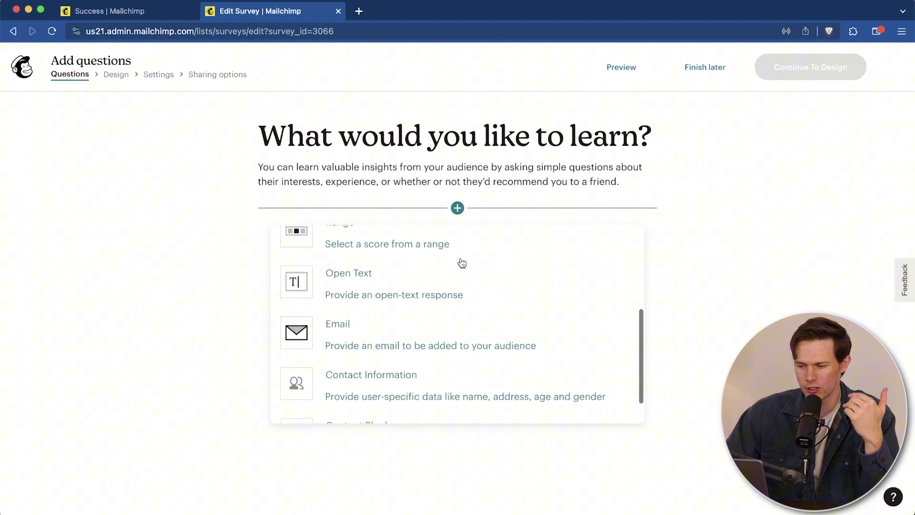
click(441, 280)
click(329, 185)
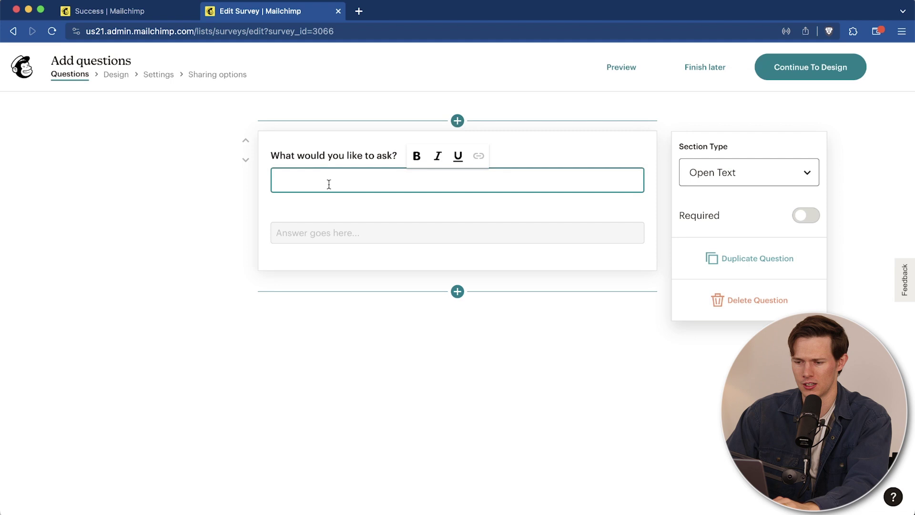
text(W)
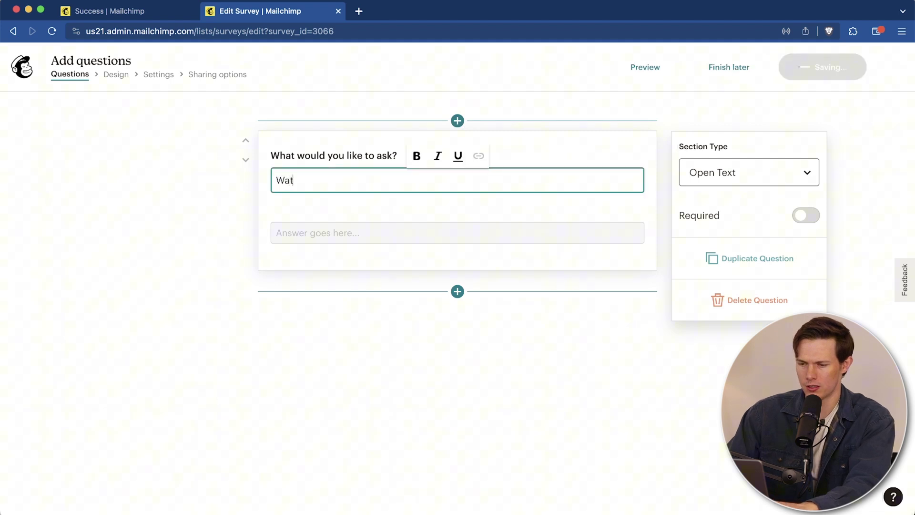
text(hat is your name?)
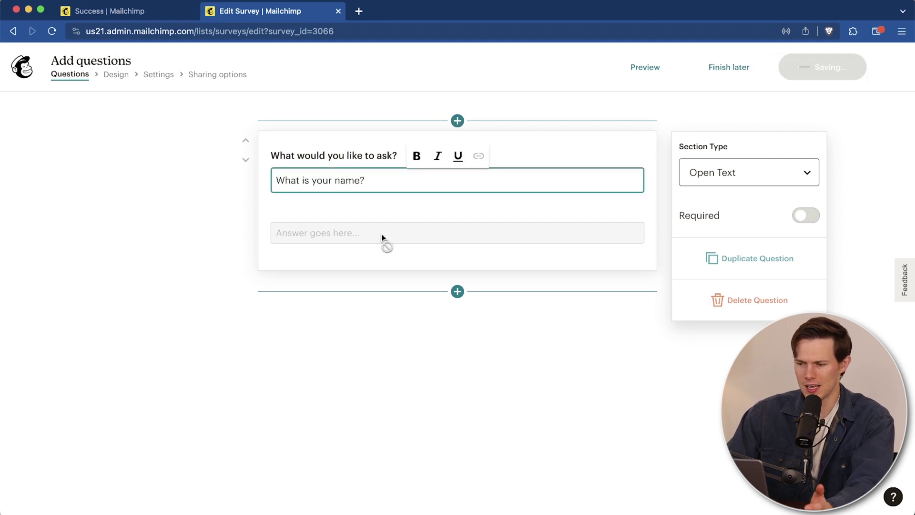
click(385, 237)
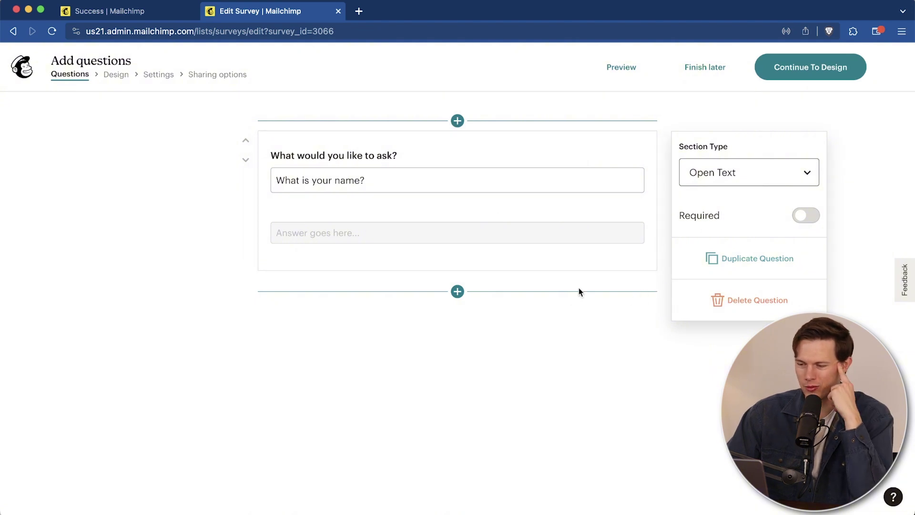
Step: Add a Radio Buttons question reading 'Would You Buy AN Energy Drink with Zero Sugar?'
click(458, 292)
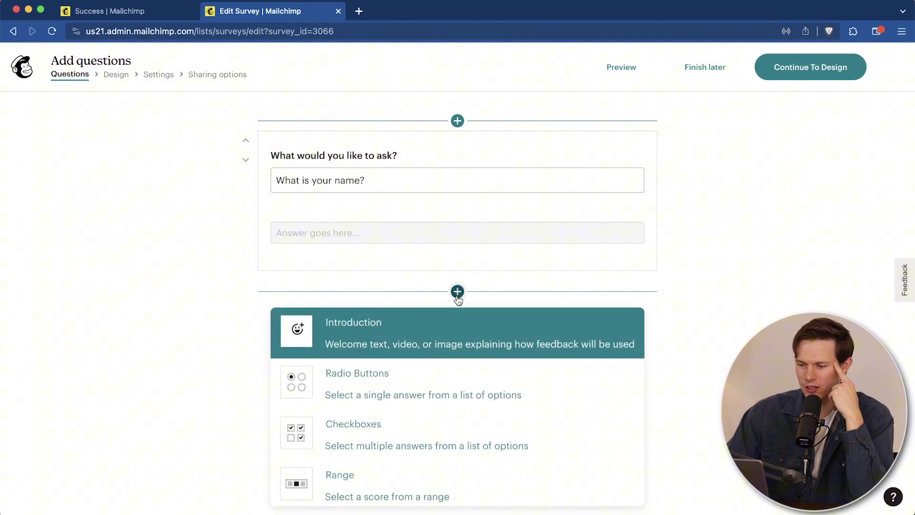
click(454, 400)
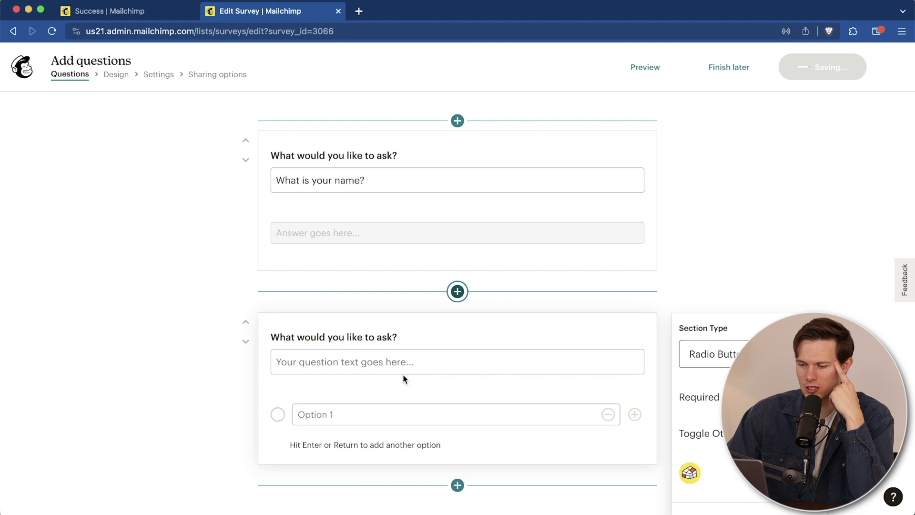
click(354, 362)
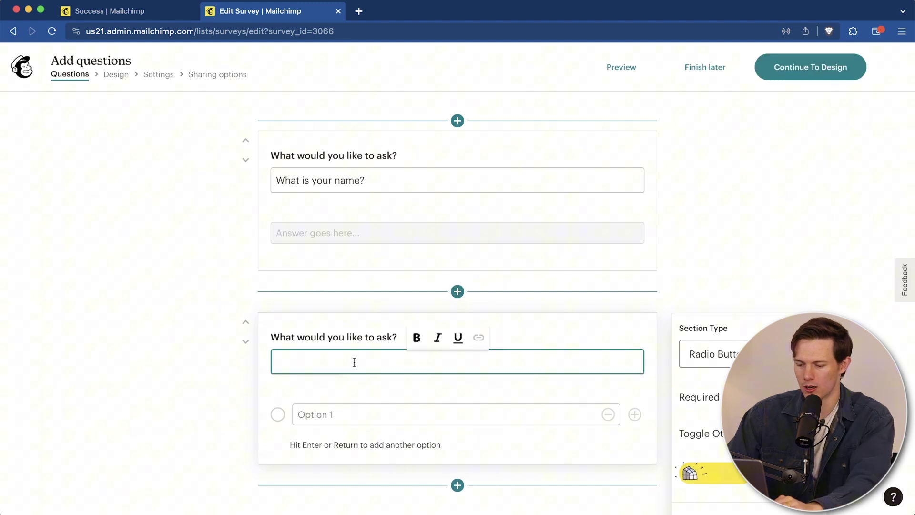
text(Would You Buy A)
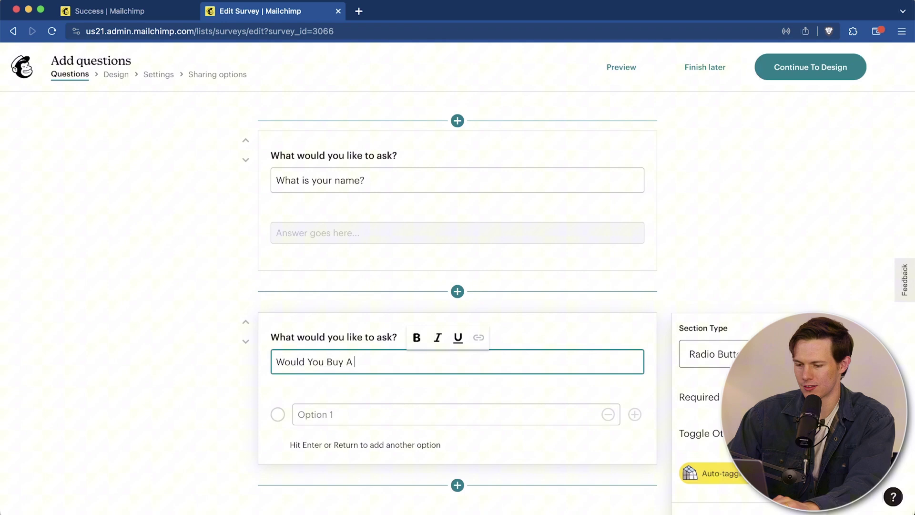
text(N)
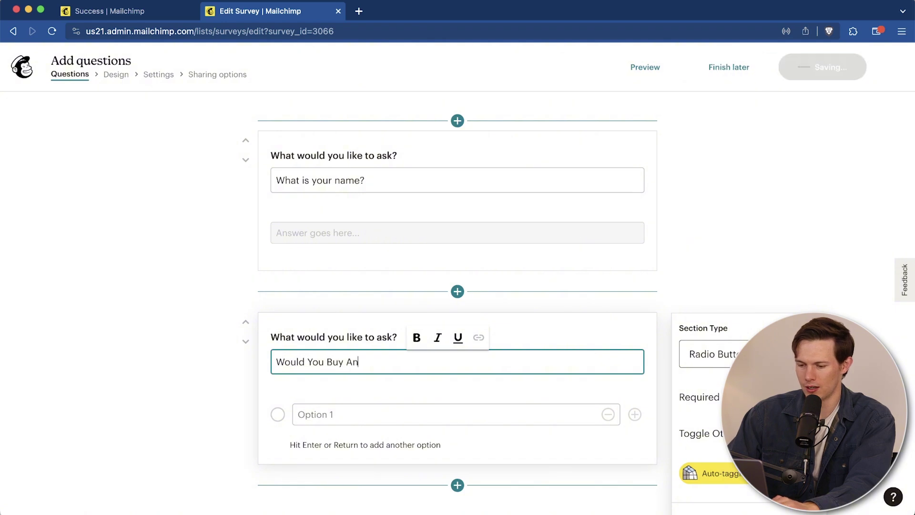
text( Energy Drink with Zero Sugar?)
Step: Give the radio question the answer options Yes, No and Maybe
click(390, 420)
text(Yes)
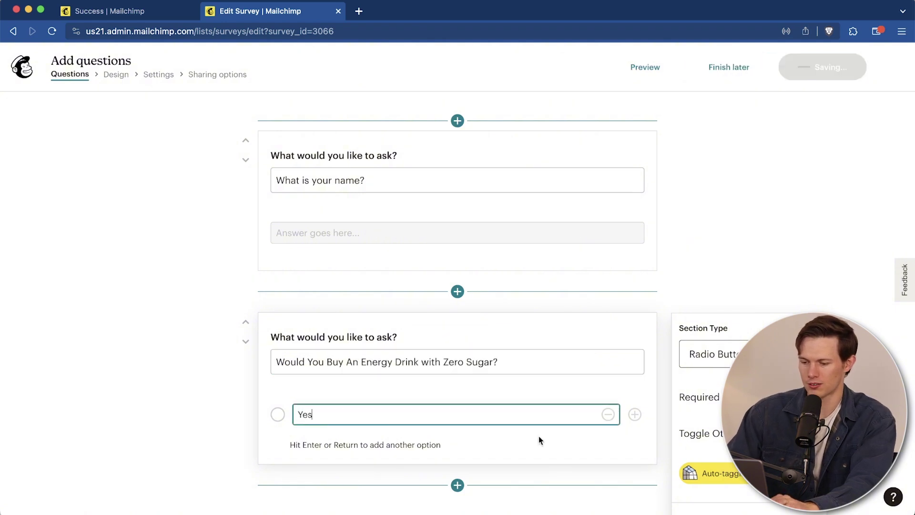
click(635, 414)
click(444, 445)
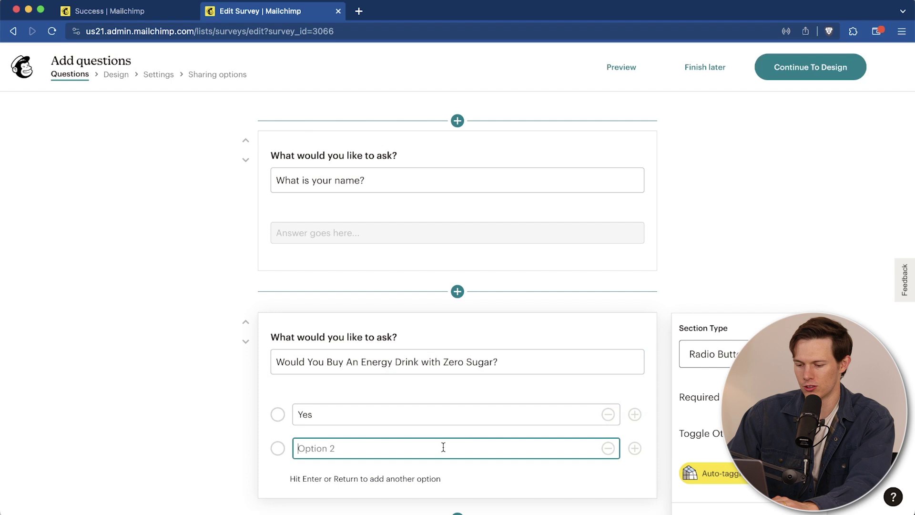
text(No)
click(634, 448)
text(Maybe)
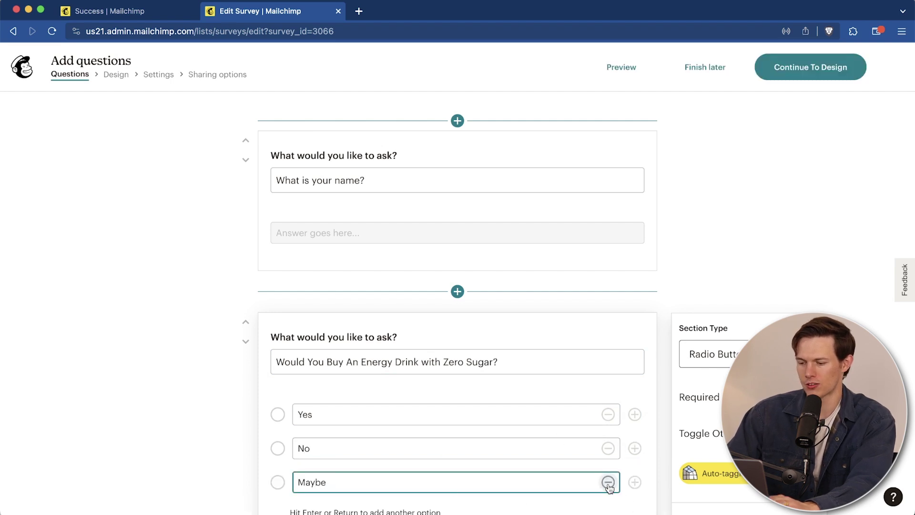
scroll(491, 363, down, 3)
Step: Finish the Maybe option and add a Checkboxes question below the energy drink question
text(aybe)
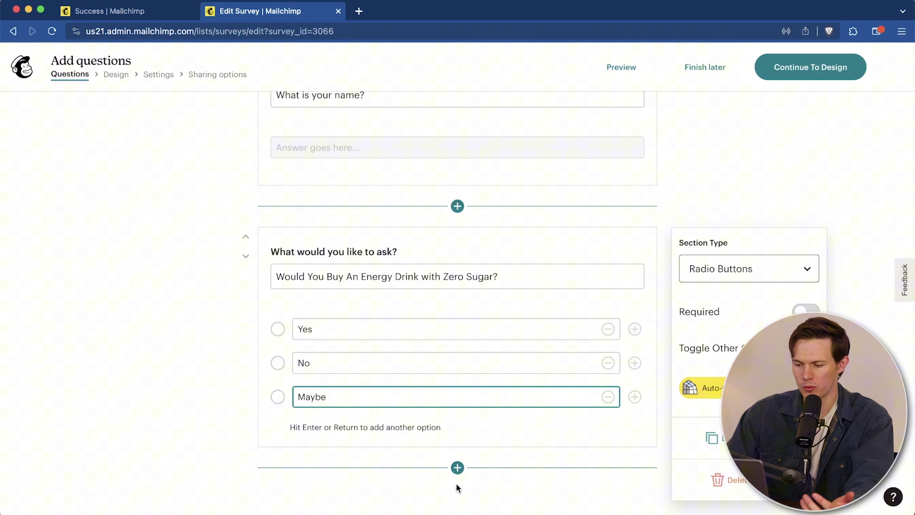
click(458, 468)
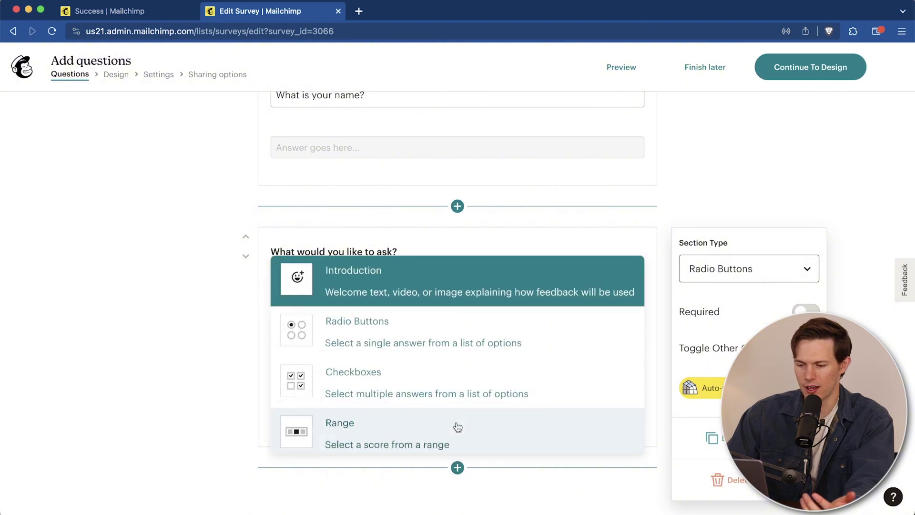
scroll(457, 426, down, 5)
scroll(458, 426, down, 1)
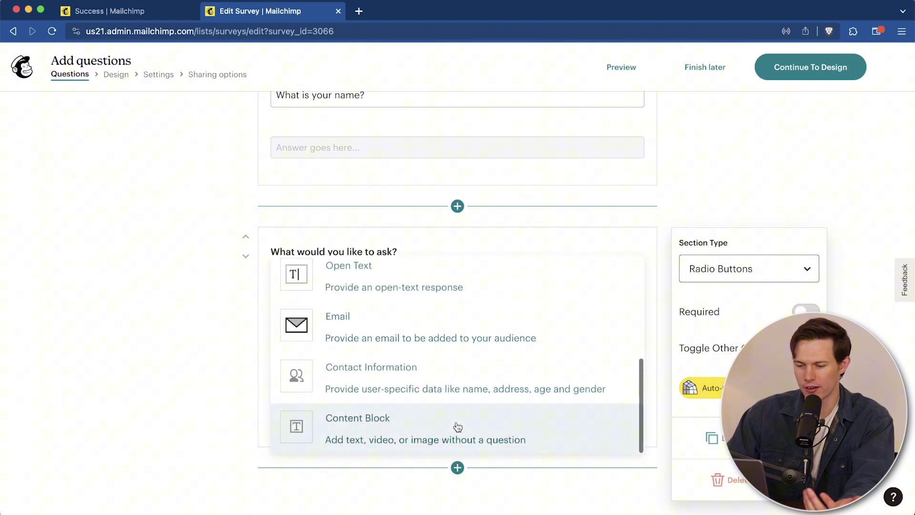
scroll(458, 427, up, 5)
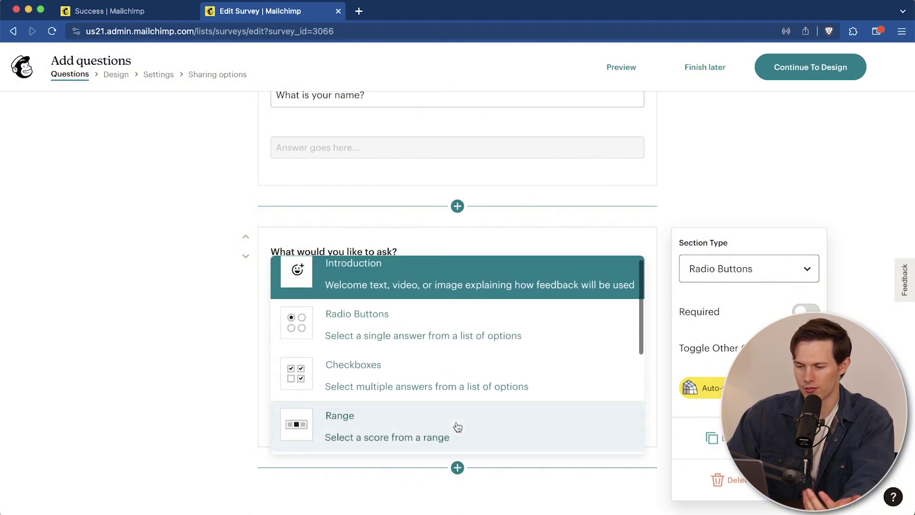
click(424, 382)
Step: Keep the section type as Checkboxes and mark the question as required
scroll(372, 424, down, 4)
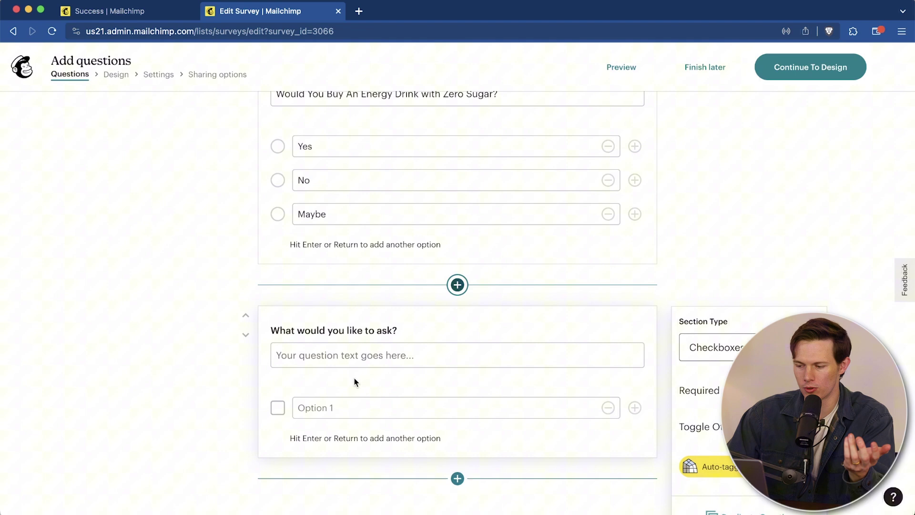
scroll(354, 385, down, 2)
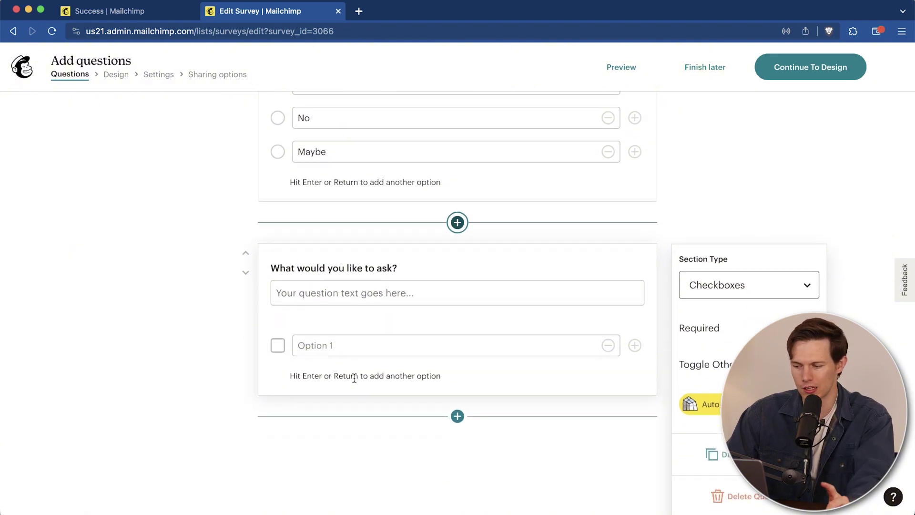
click(775, 290)
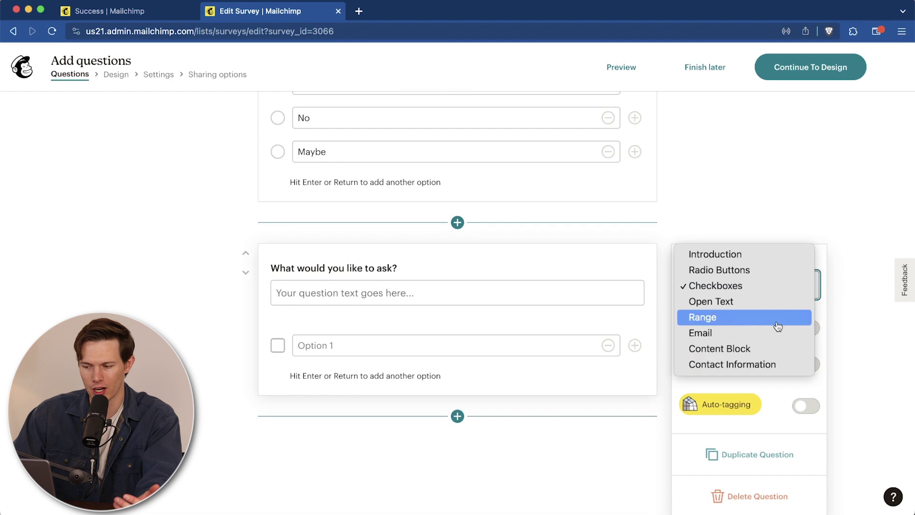
click(822, 293)
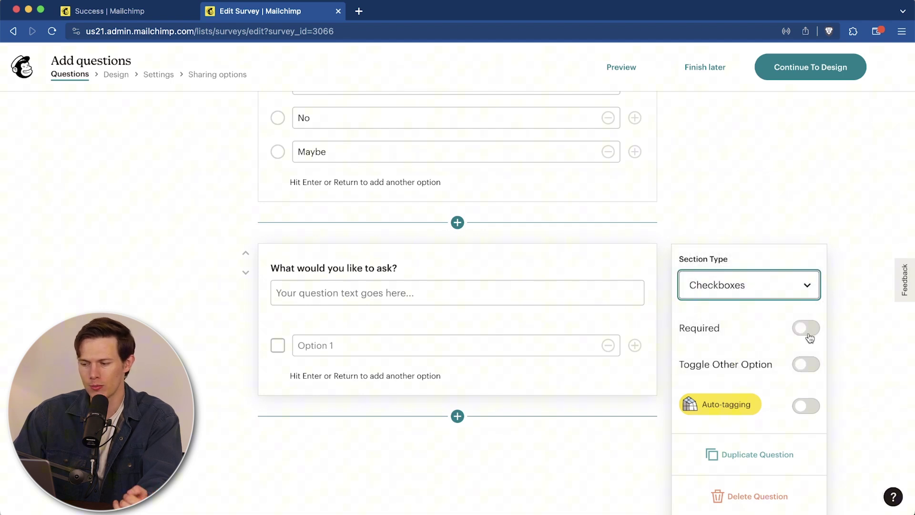
click(809, 329)
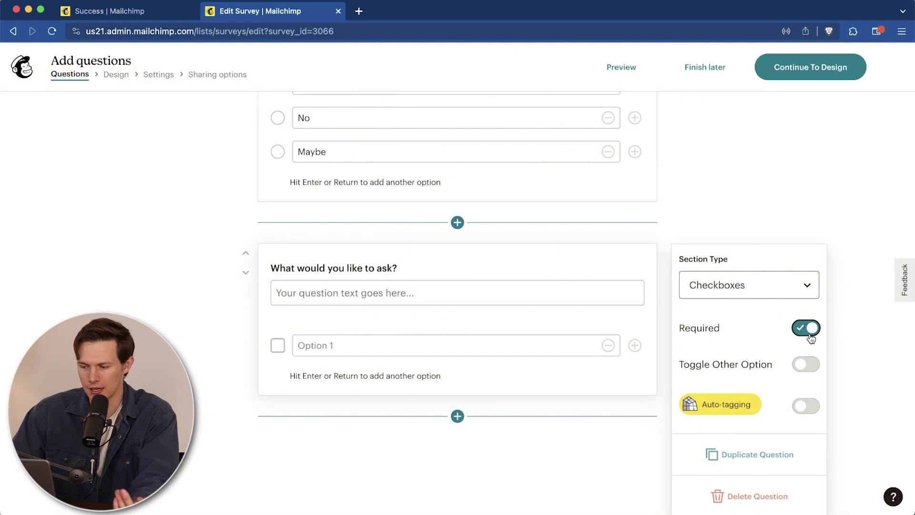
Step: Make the Checkboxes question optional, add an Other answer option, and enable auto-tagging
click(809, 329)
click(809, 366)
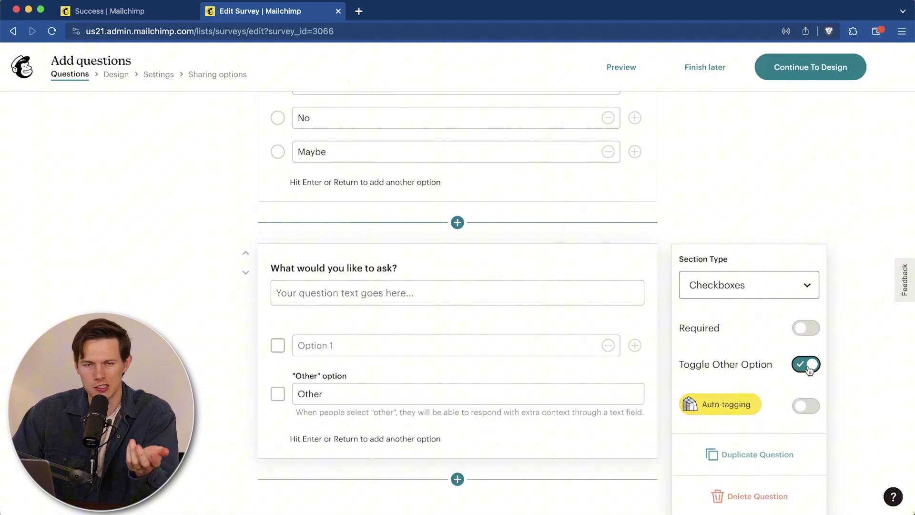
mouse_move(689, 404)
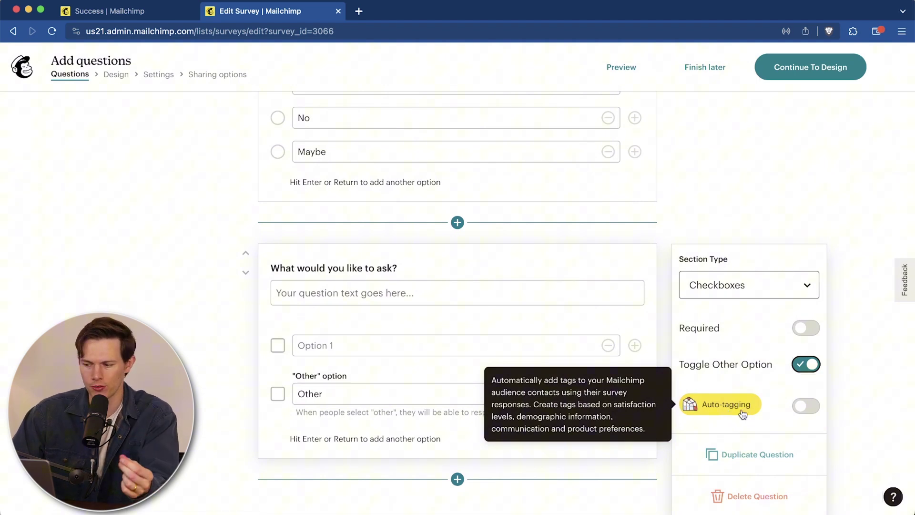
click(806, 405)
scroll(747, 408, down, 1)
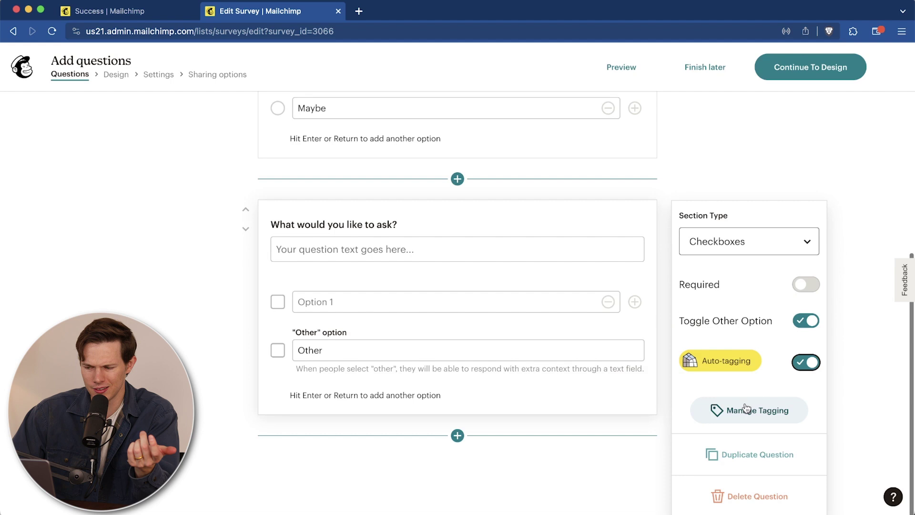
mouse_move(715, 366)
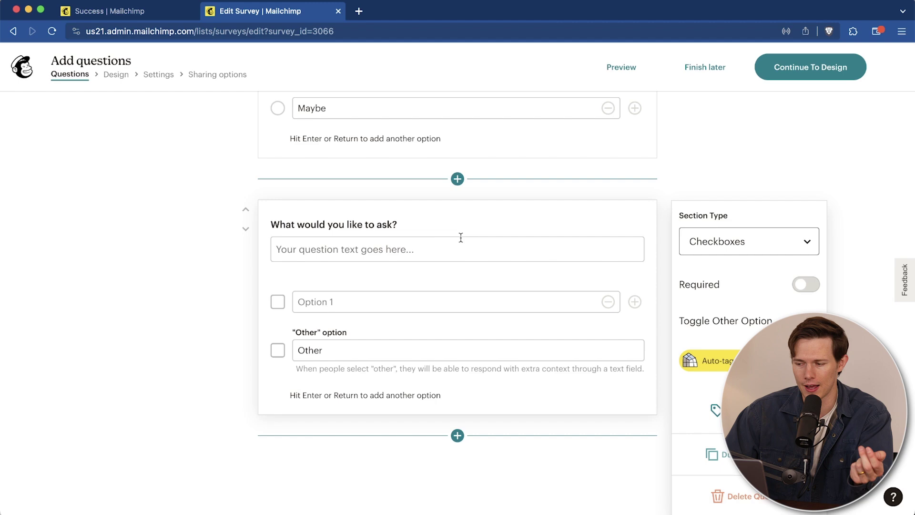
scroll(680, 208, up, 8)
scroll(680, 210, down, 8)
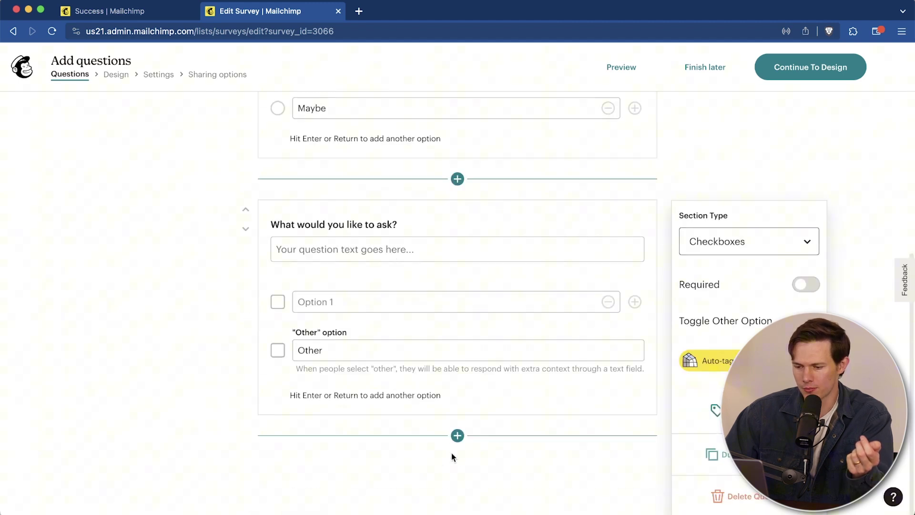
Step: Add a 0–10 Range question reading 'How much do you like pizza' and label its low end
click(458, 435)
scroll(459, 381, down, 2)
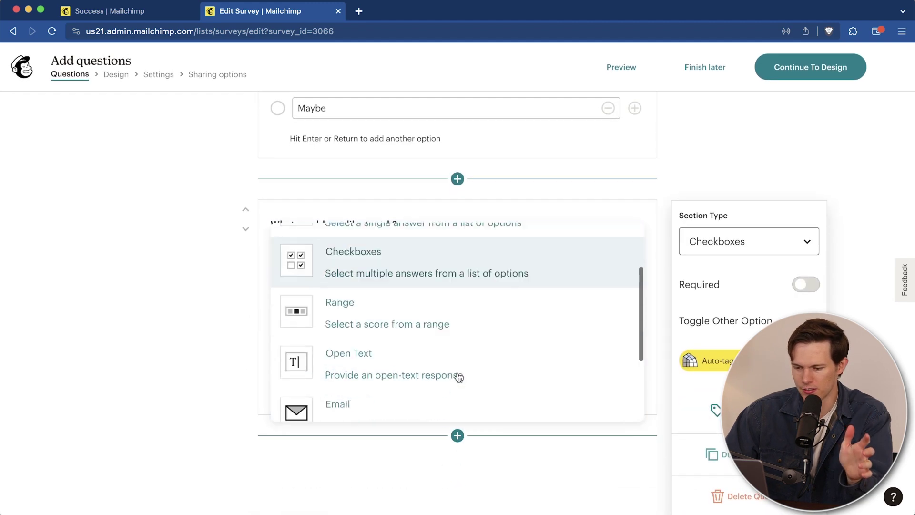
click(441, 268)
scroll(413, 425, down, 1)
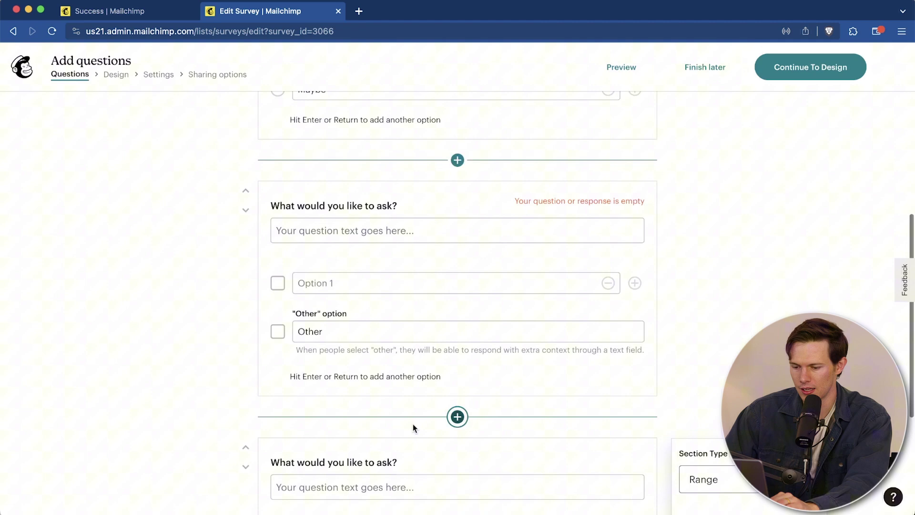
click(336, 286)
text(How much do you like pixe)
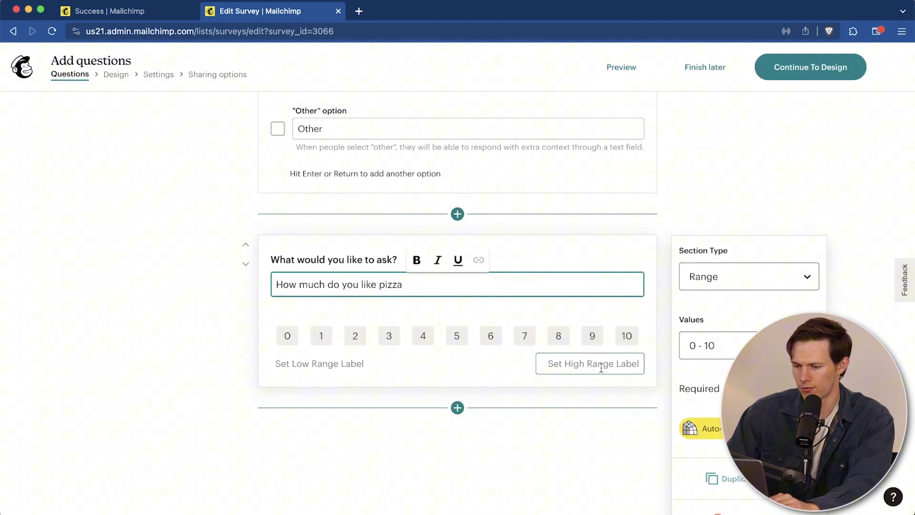
click(337, 363)
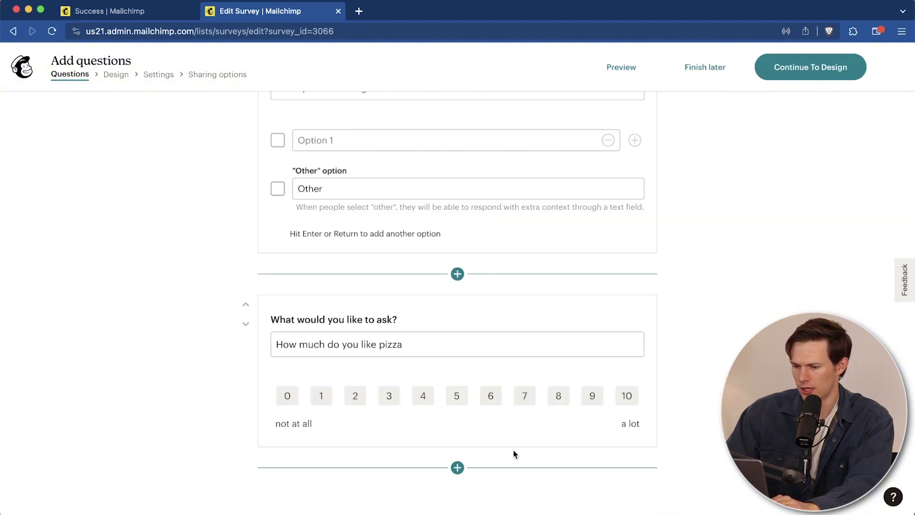
scroll(513, 453, up, 10)
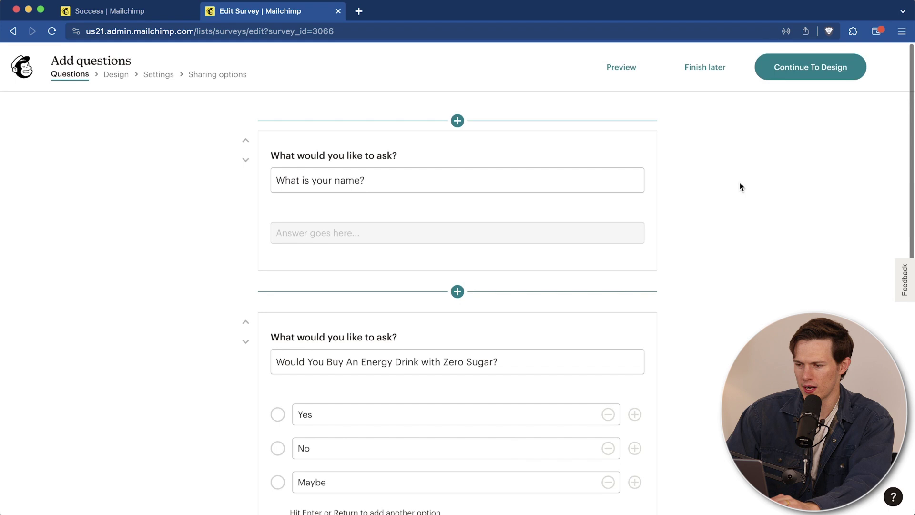
Step: On the Design step, upload Santrel_Logo_B.png as the survey's branding logo
click(816, 69)
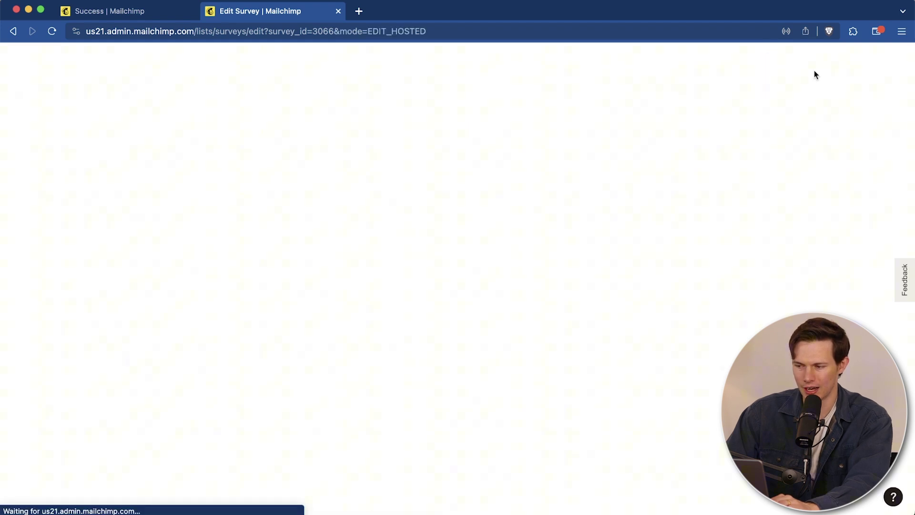
scroll(386, 230, down, 3)
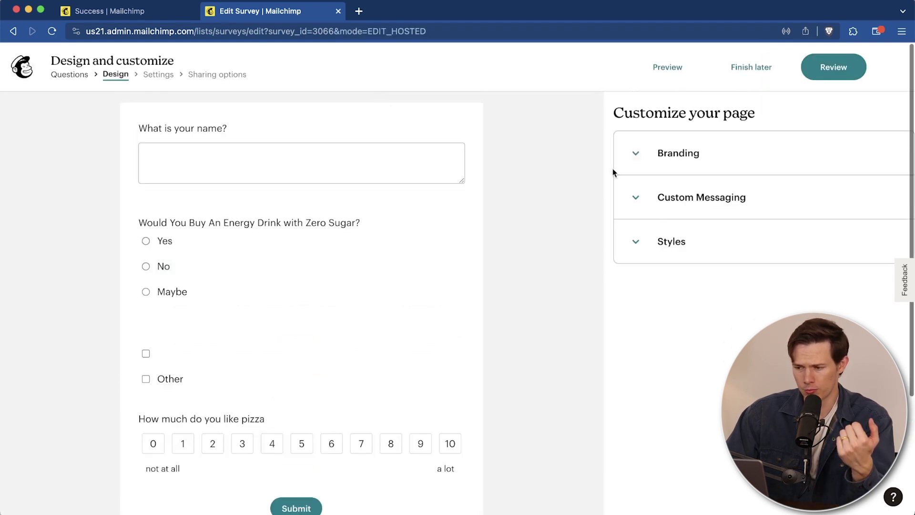
click(642, 157)
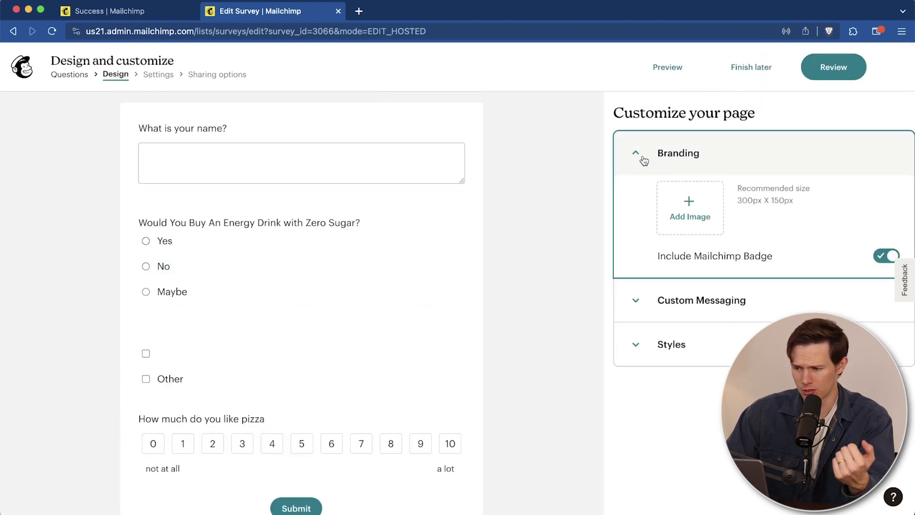
click(694, 211)
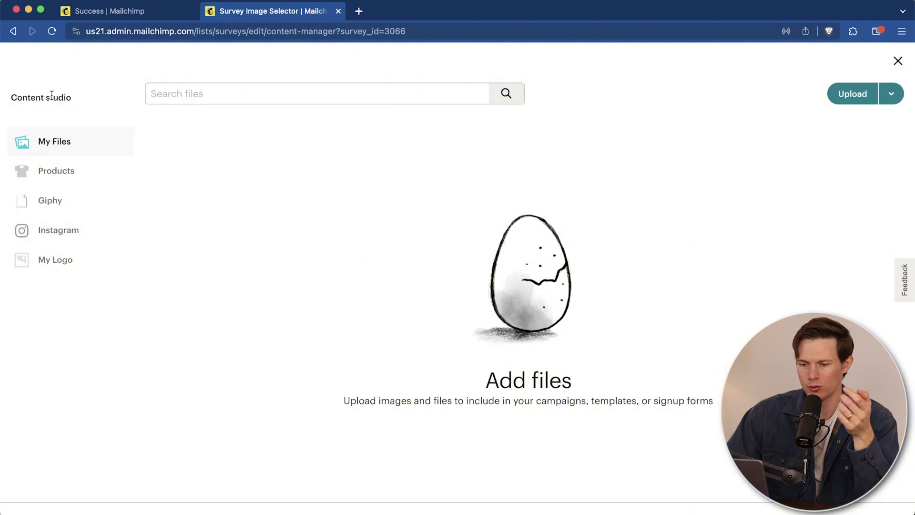
click(864, 99)
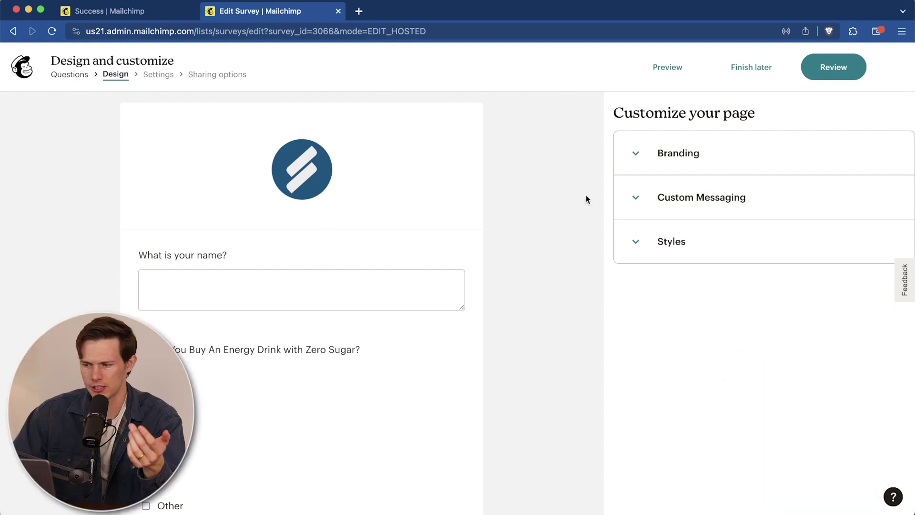
click(632, 162)
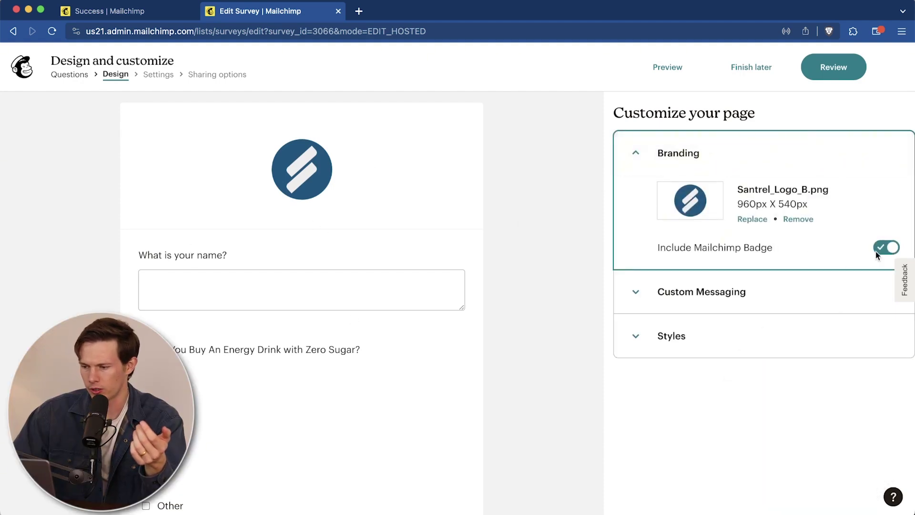
Step: Turn off the Mailchimp badge and expand the Custom Messaging settings
click(888, 249)
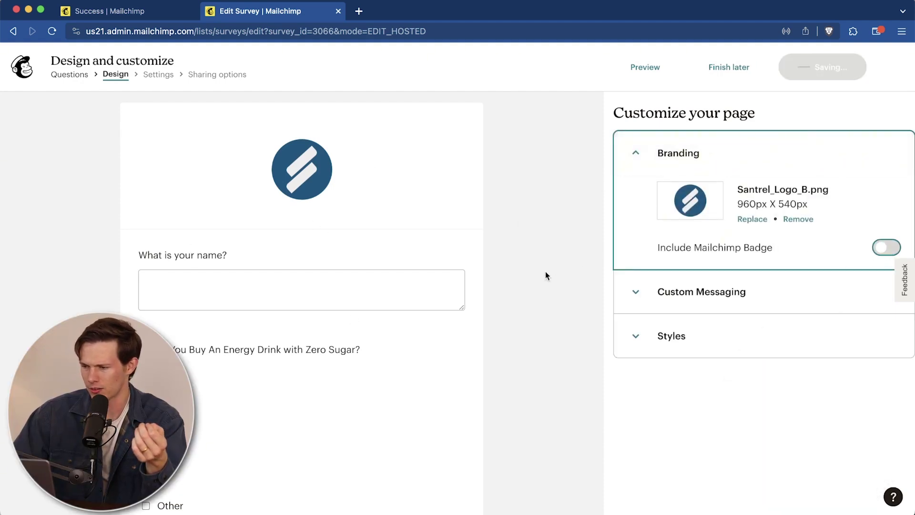
scroll(488, 308, down, 5)
scroll(488, 308, up, 5)
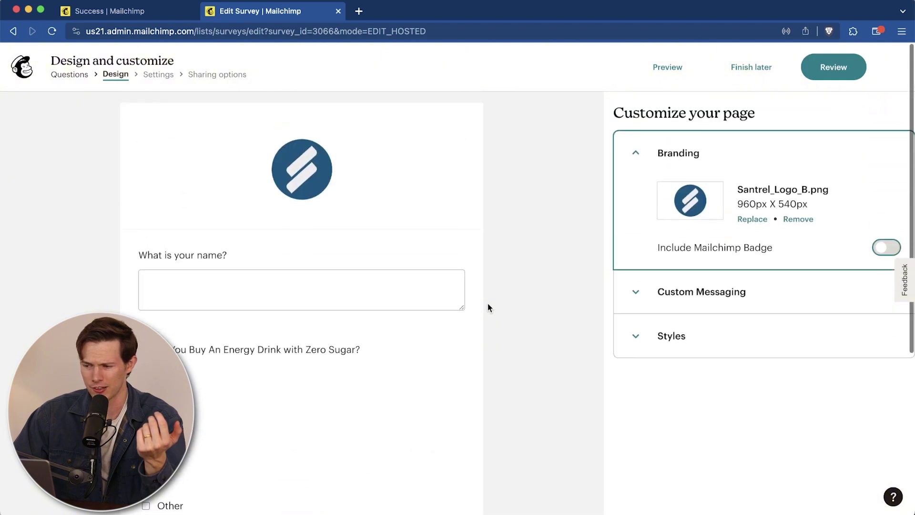
click(636, 293)
Step: Set the survey title to 'Welcome Survey', submit label to 'Send it!', and edit the confirmation message
scroll(636, 300, down, 3)
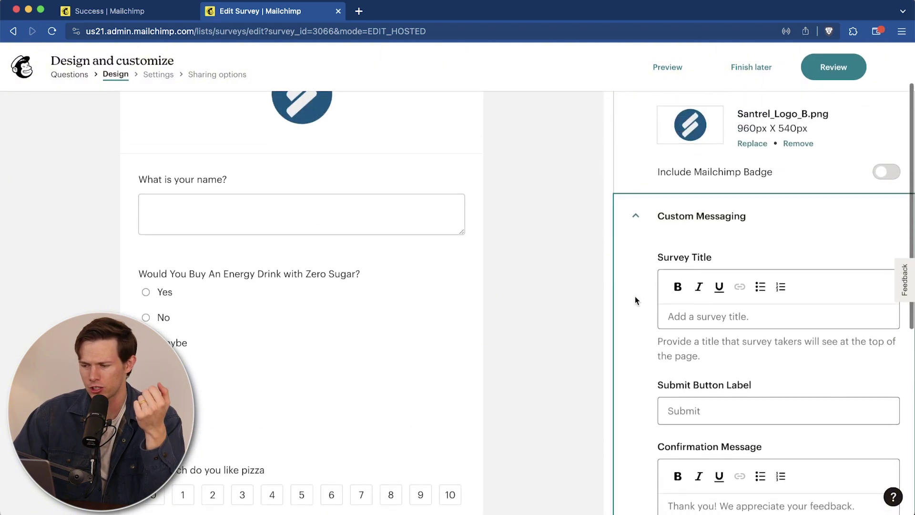
click(696, 278)
text(Webs)
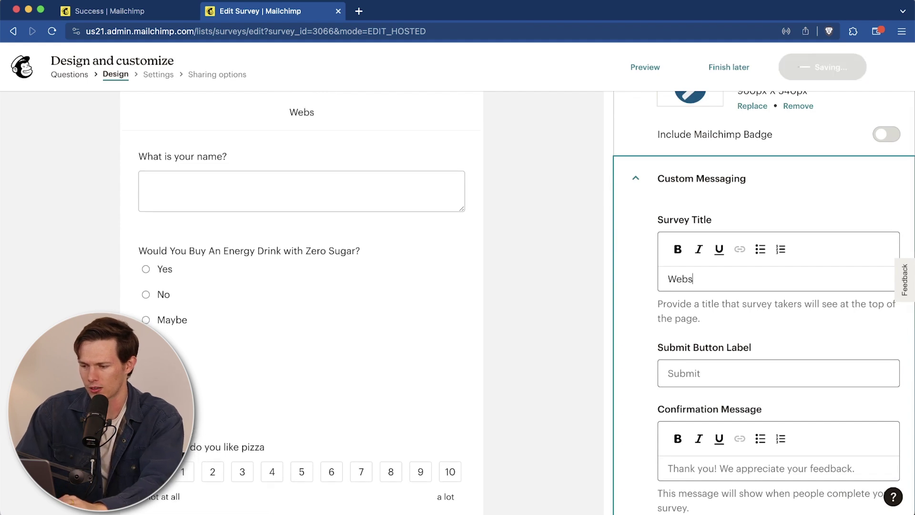
key(BackSpace)
click(745, 253)
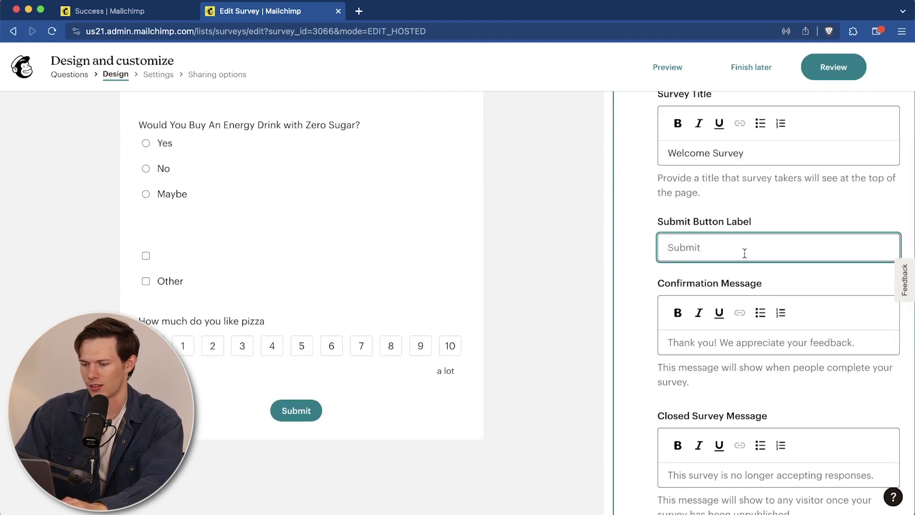
text(Send it!)
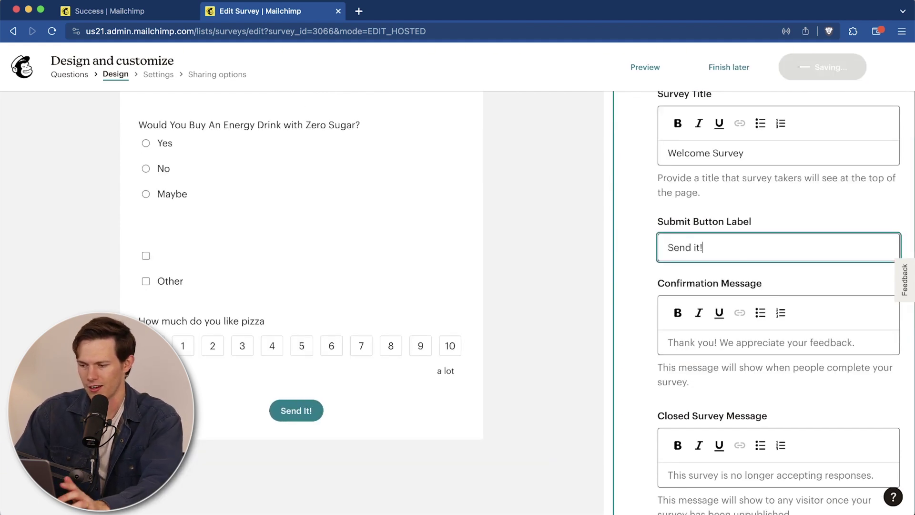
scroll(780, 339, down, 1)
scroll(779, 339, down, 1)
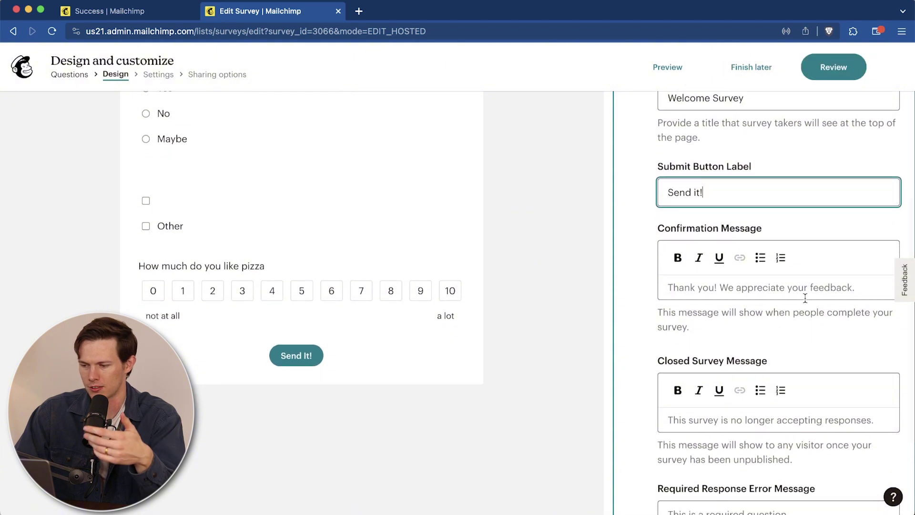
click(756, 287)
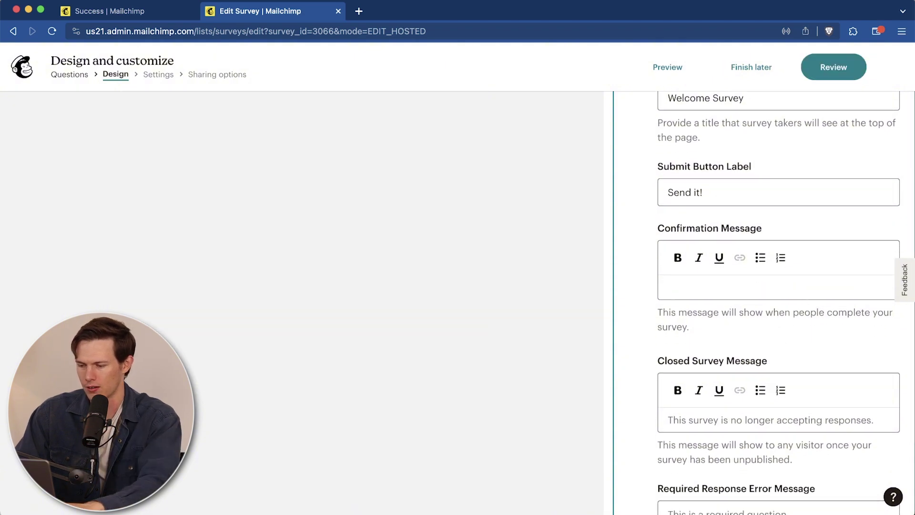
scroll(733, 291, up, 6)
scroll(733, 291, down, 10)
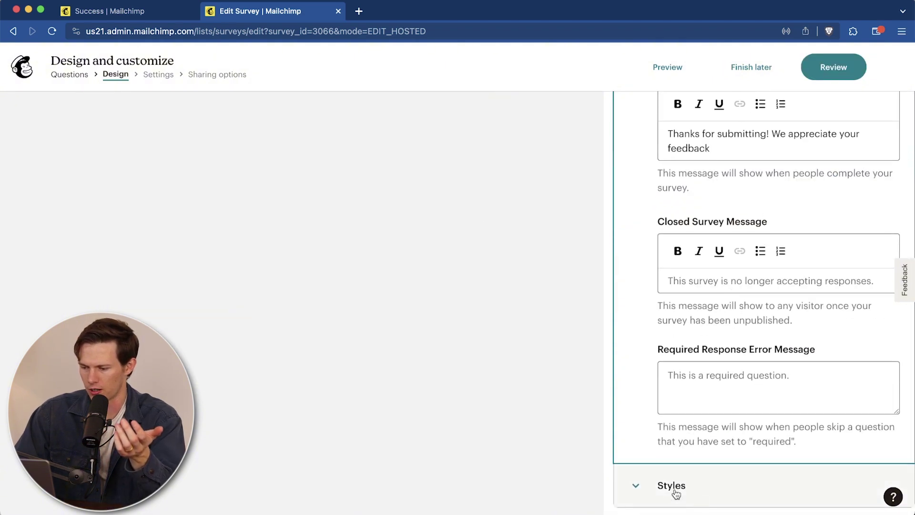
click(650, 493)
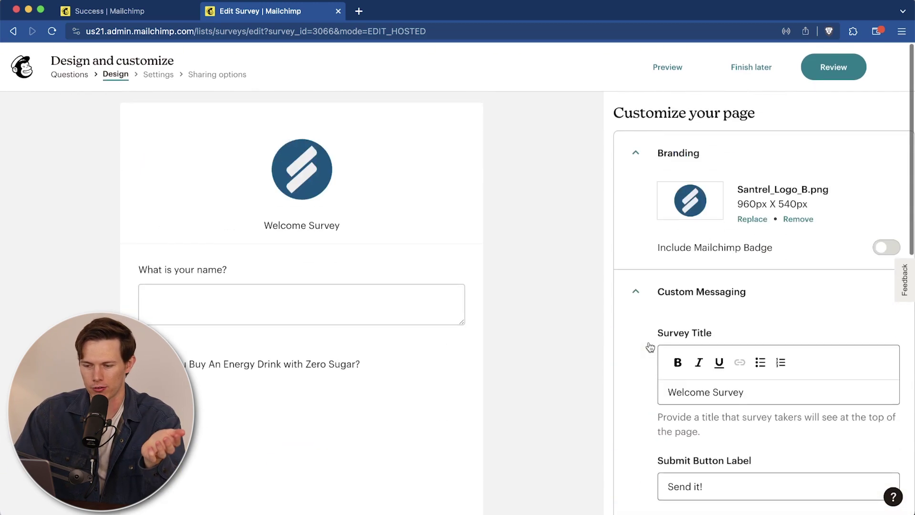
scroll(651, 347, down, 10)
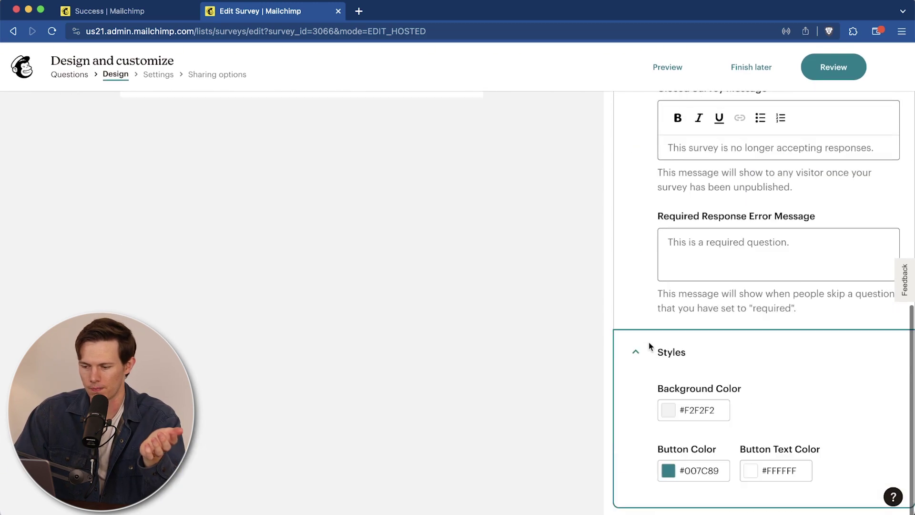
scroll(501, 244, up, 10)
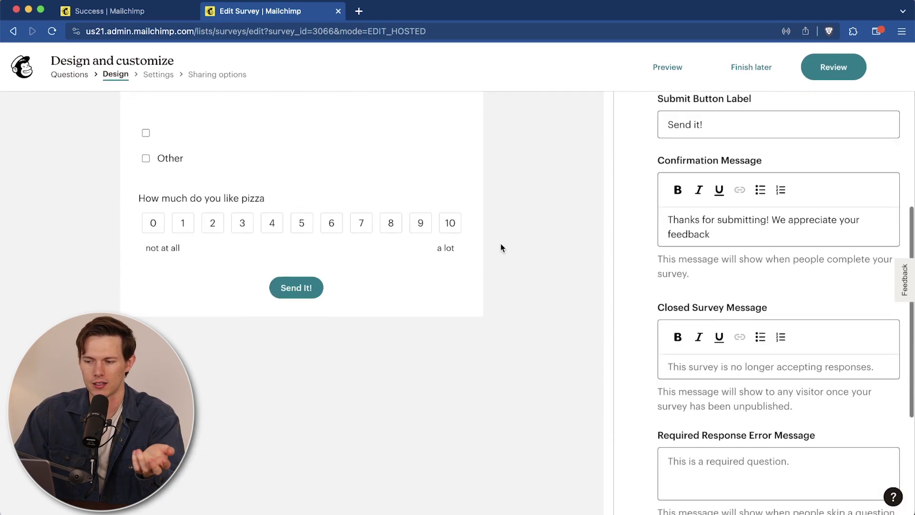
scroll(496, 274, down, 10)
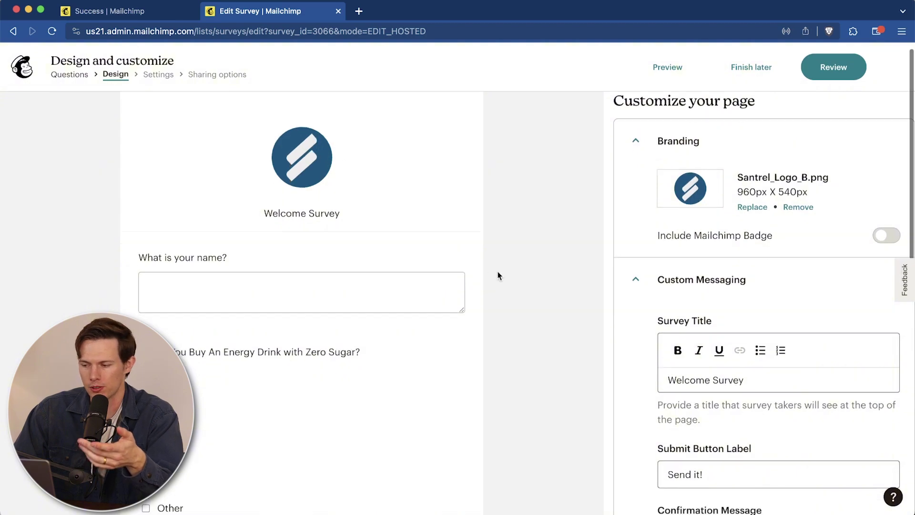
scroll(335, 224, up, 10)
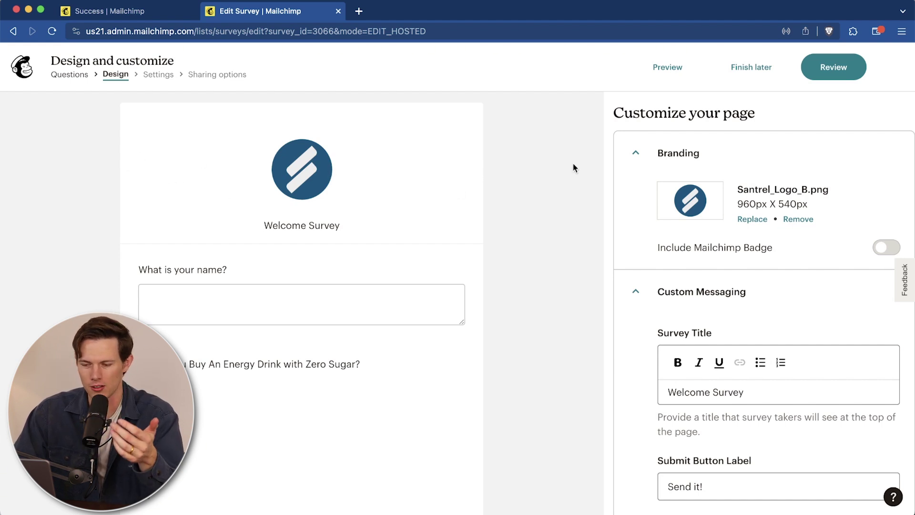
scroll(597, 215, down, 1)
scroll(597, 213, down, 10)
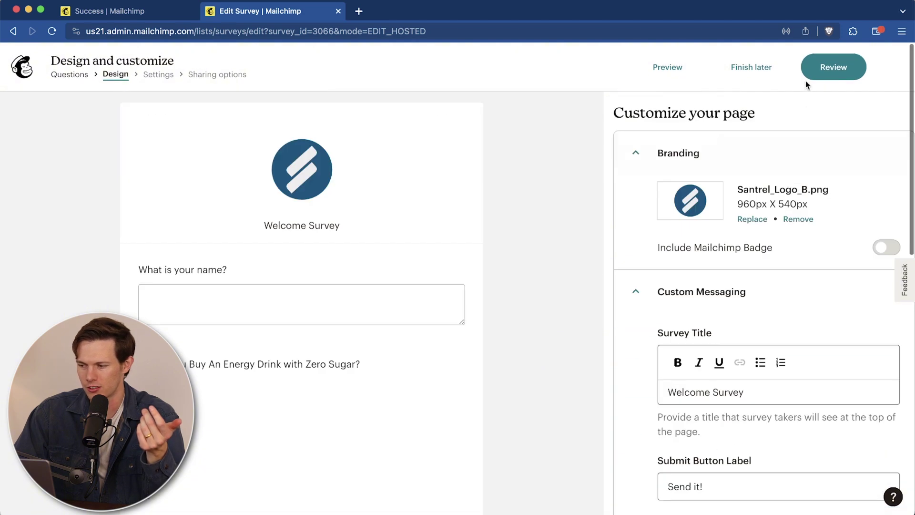
Step: On the Review step, rename the untitled survey to 'Welcome Survey'
click(826, 72)
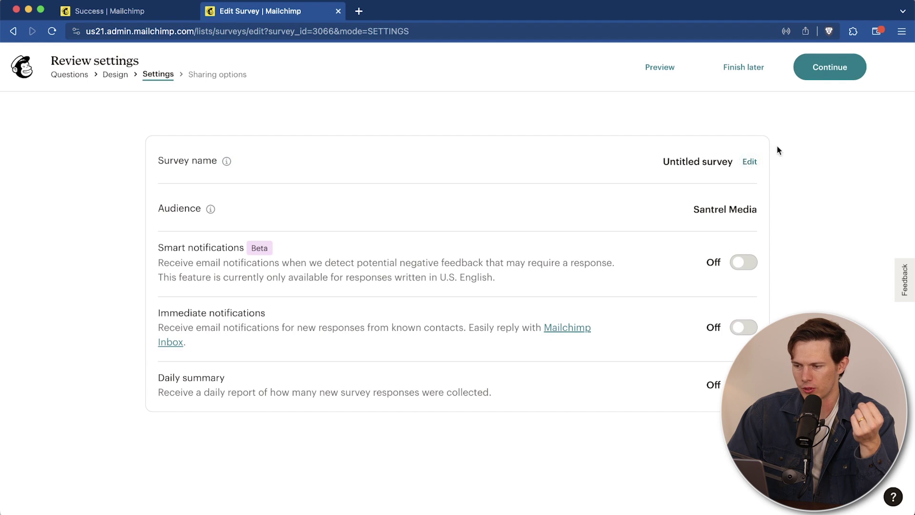
click(751, 162)
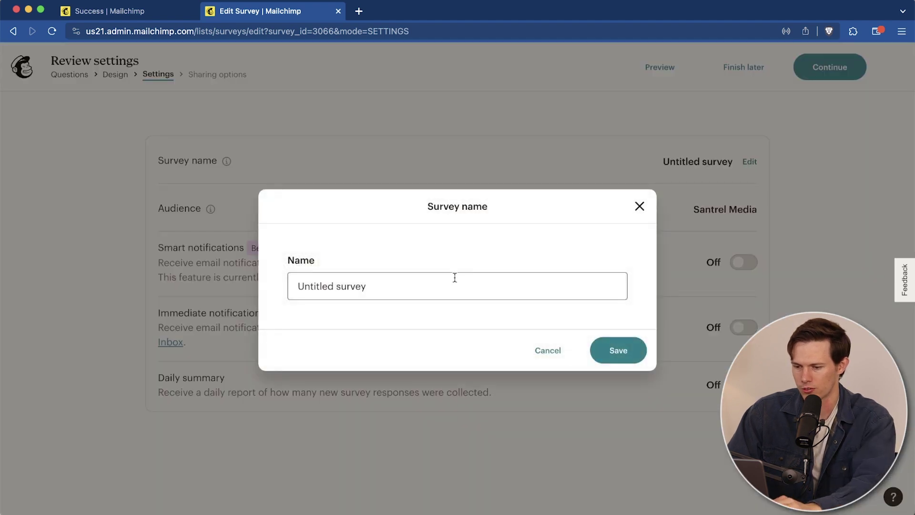
triple_click(455, 278)
text(Welcome Survey)
click(615, 350)
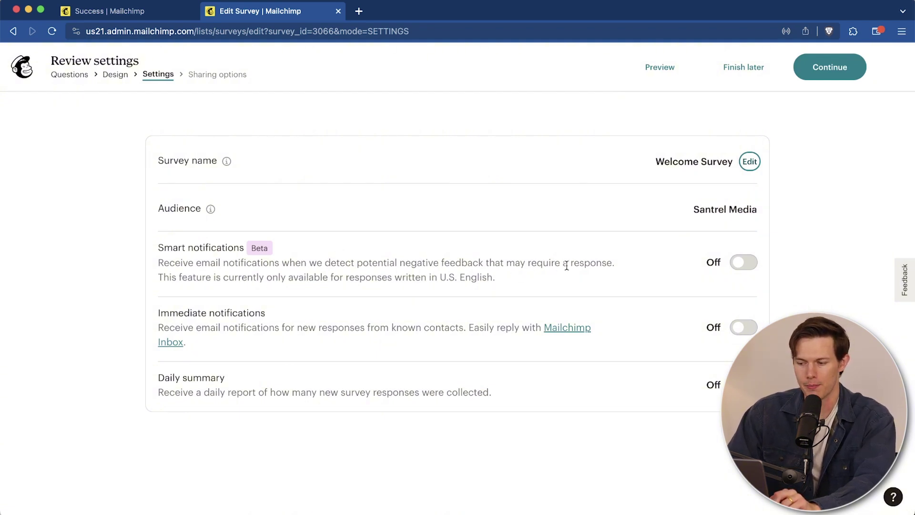
Step: Turn on Smart notifications and the Daily summary, then continue
click(742, 264)
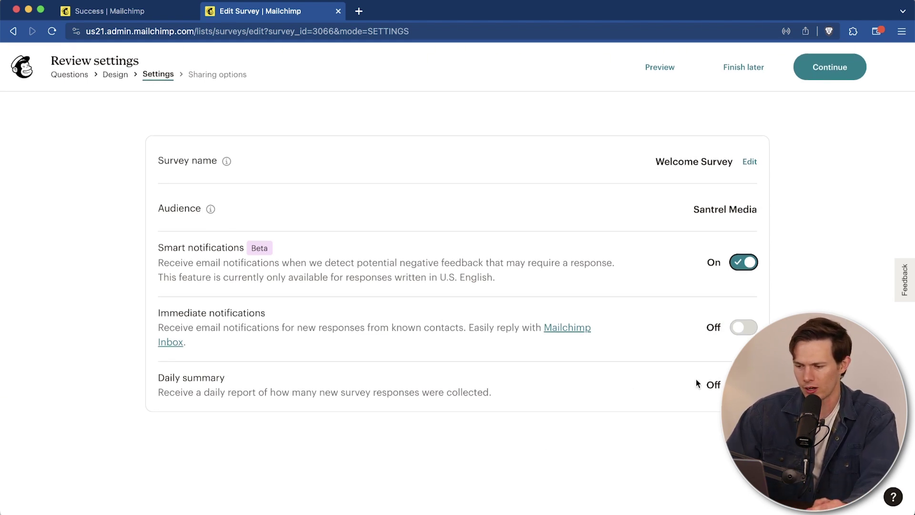
click(744, 385)
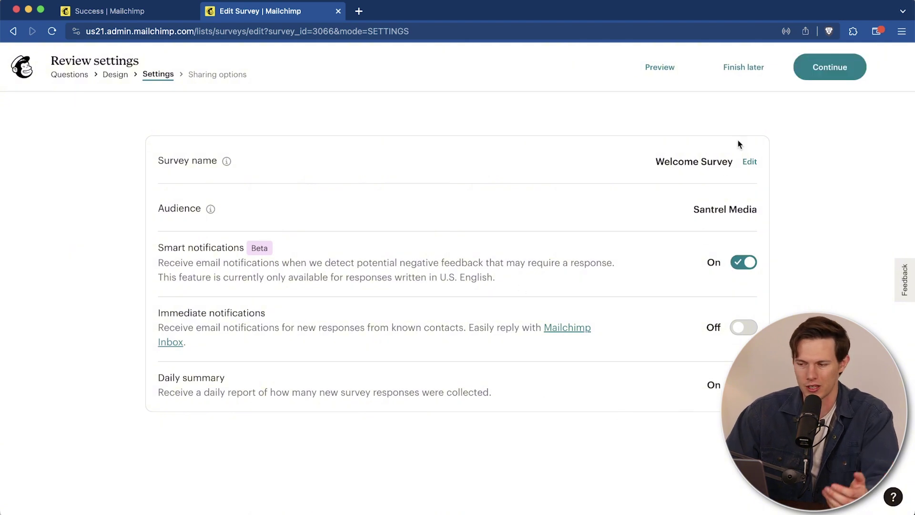
click(828, 67)
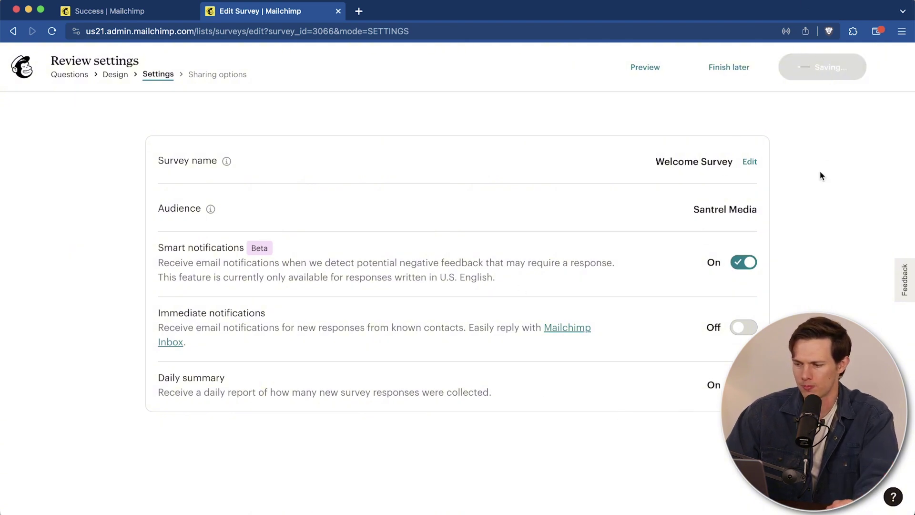
Step: Copy the survey's share URL, load it in a new browser tab, and return to the overview
scroll(188, 314, down, 5)
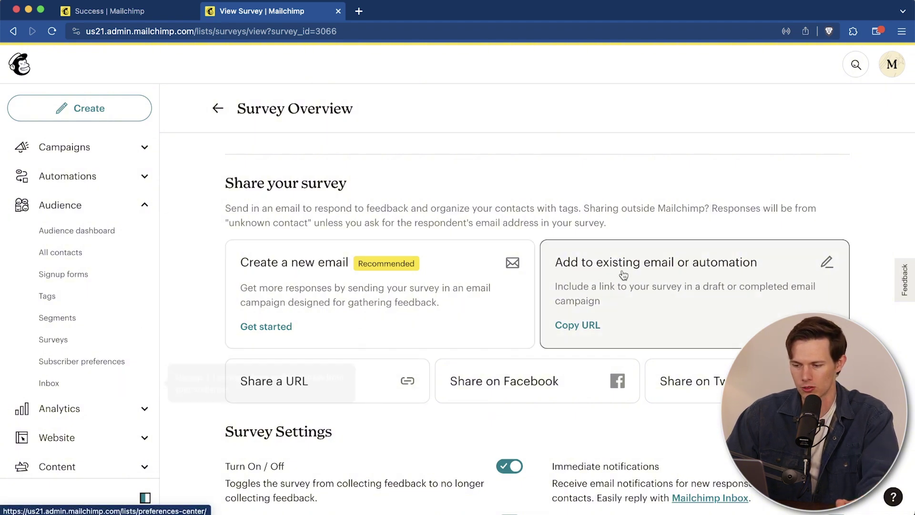
click(385, 382)
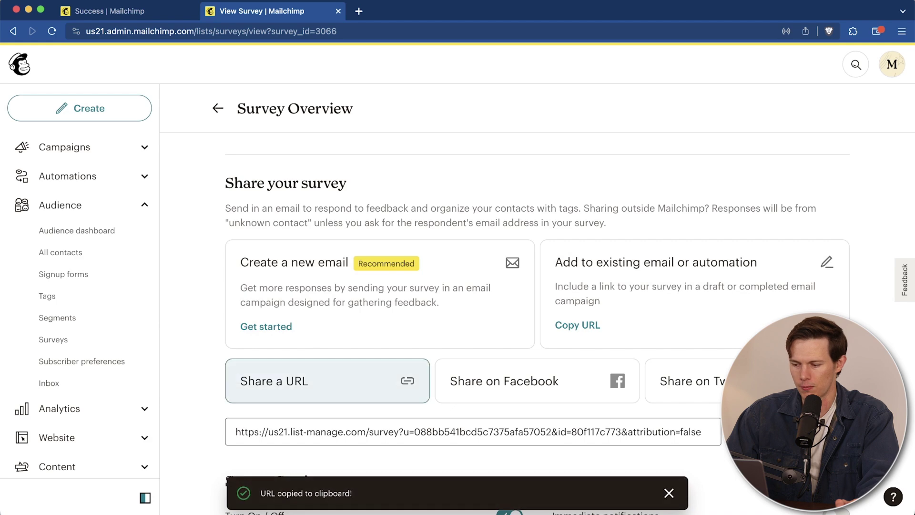
click(359, 11)
key(super+v)
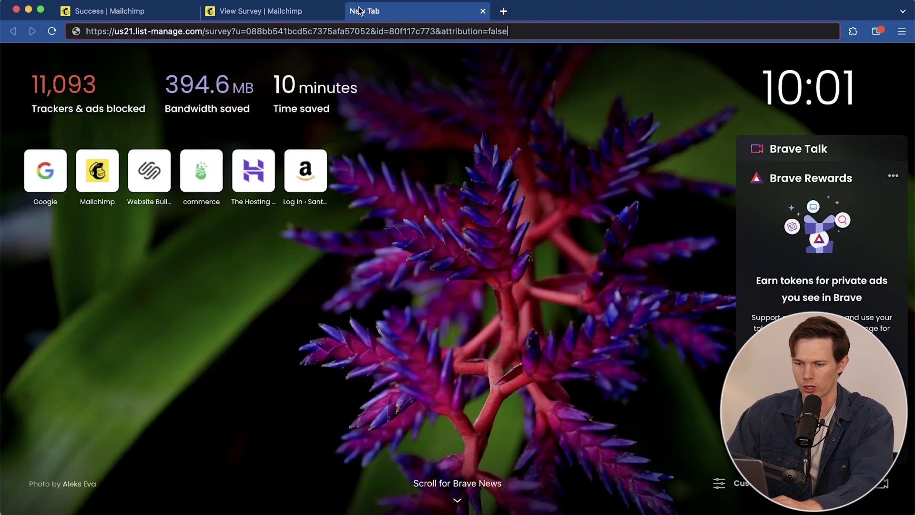
key(Return)
scroll(429, 241, down, 5)
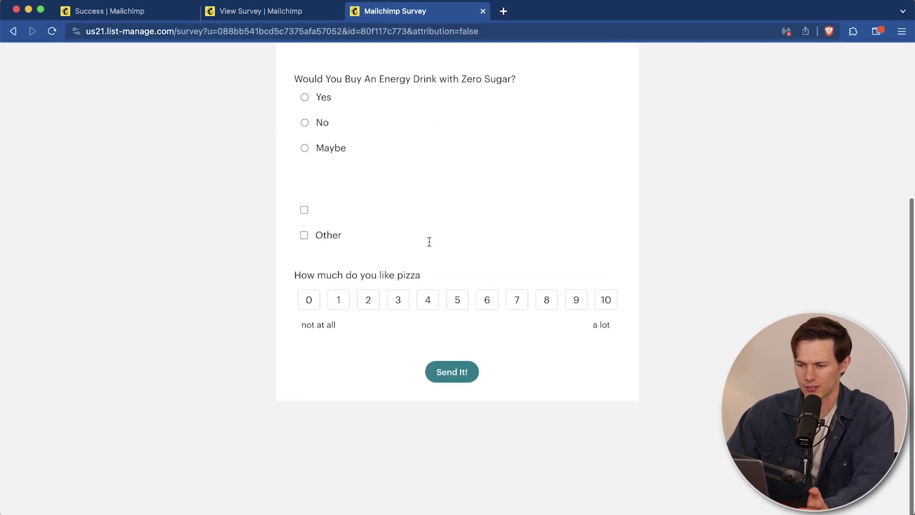
scroll(429, 242, up, 5)
click(482, 12)
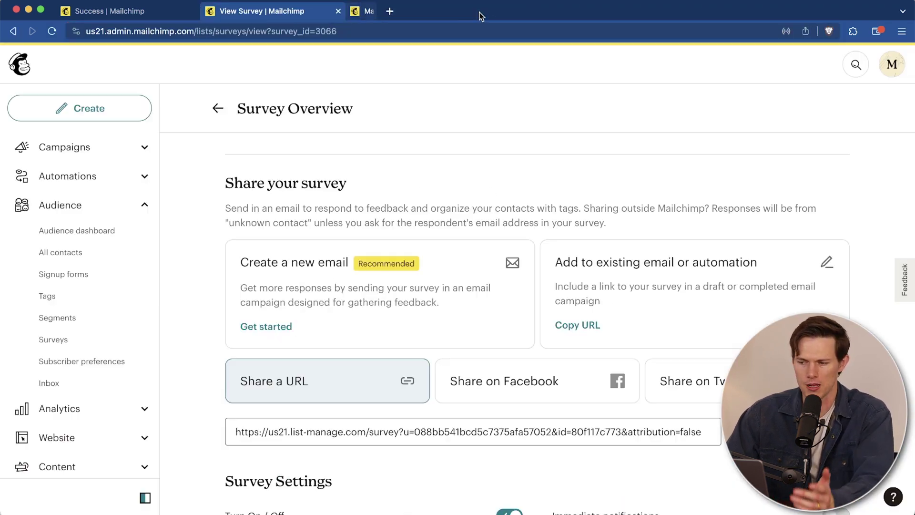